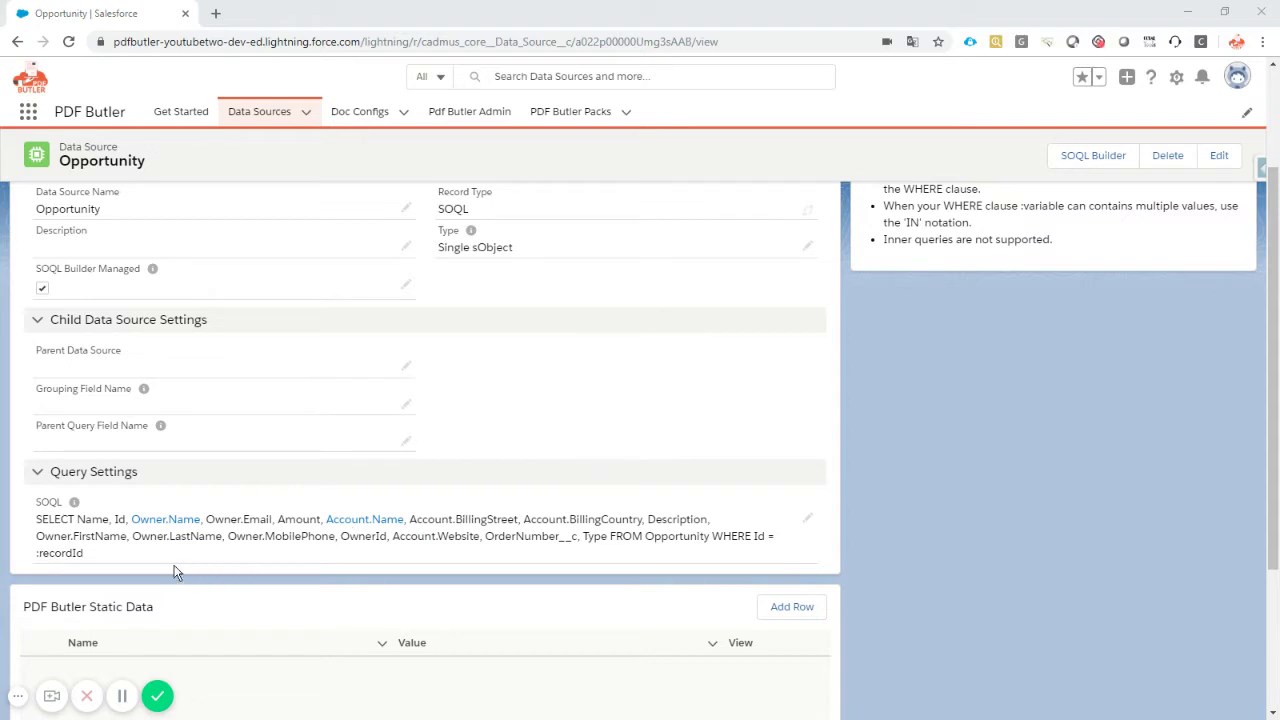
Review the Name and Id fields in the SOQL query of the Opportunity data source
left_click_drag(80, 521, 122, 527)
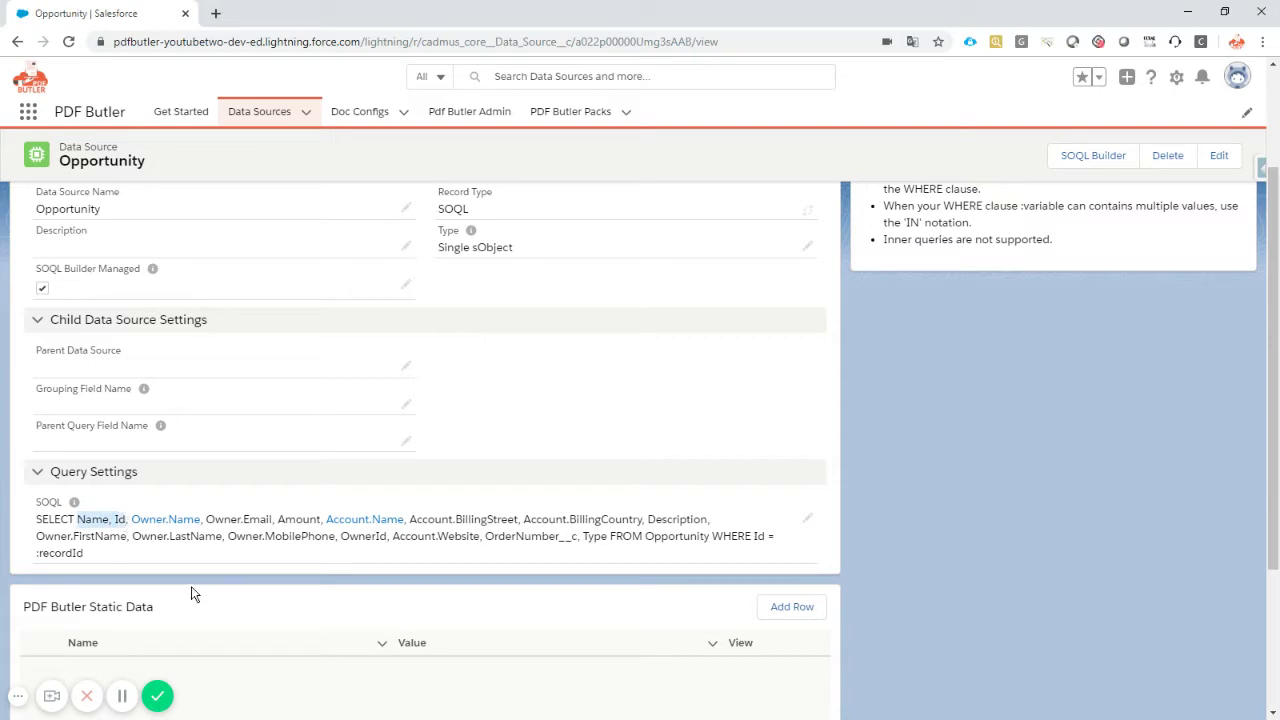
scroll(431, 547, "up", 3)
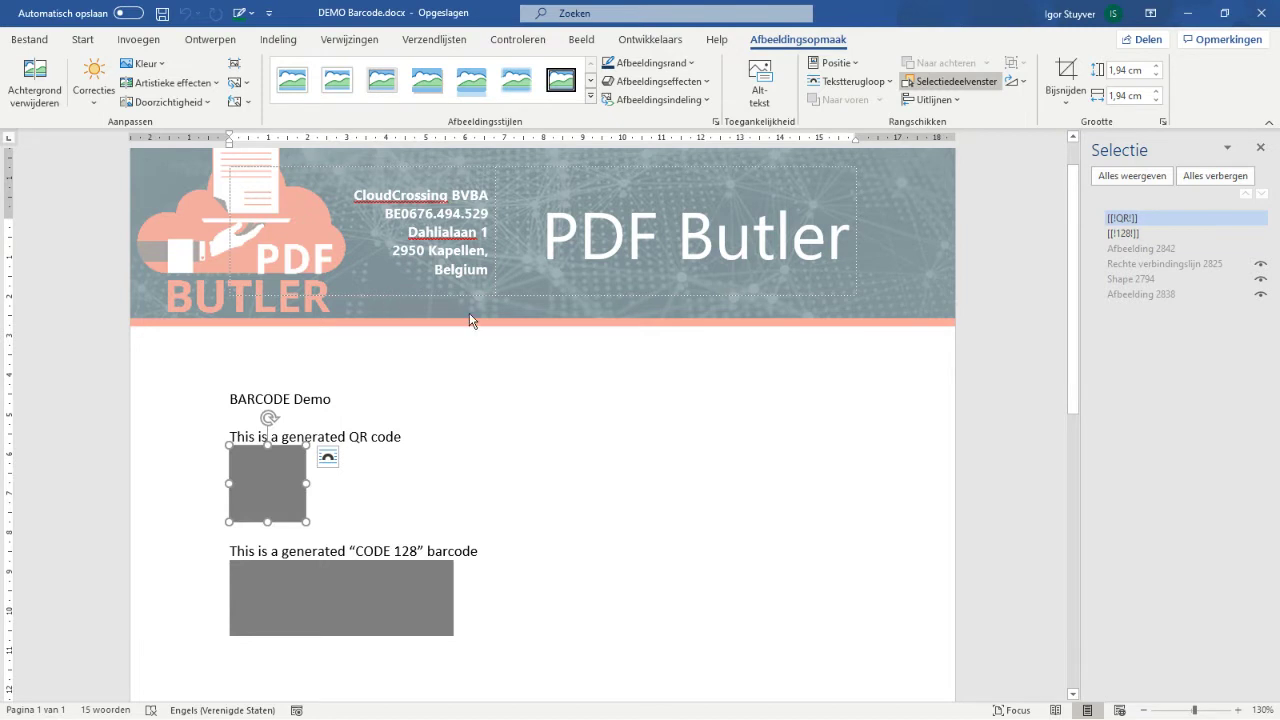
Switch to Word and examine the QR code and CODE 128 placeholder pictures in DEMO Barcode.docx
scroll(471, 320, "up", 1)
left_click(411, 484)
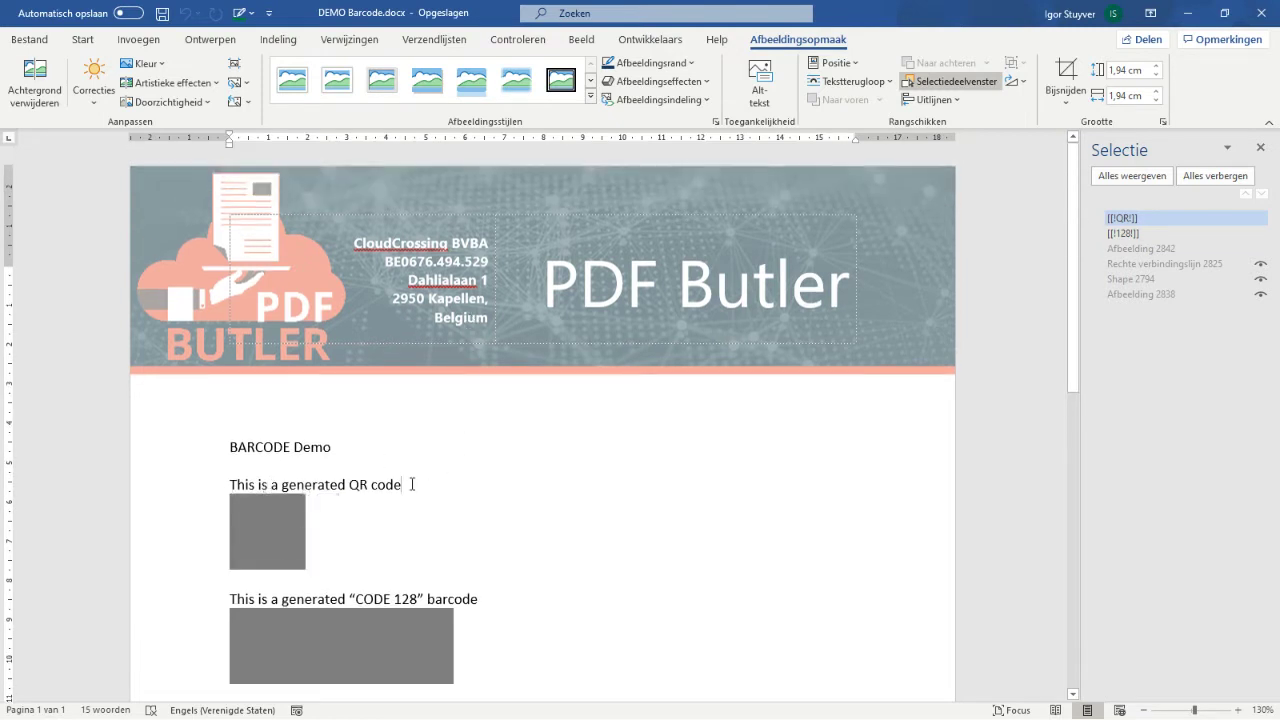
left_click(263, 514)
scroll(252, 473, "down", 1)
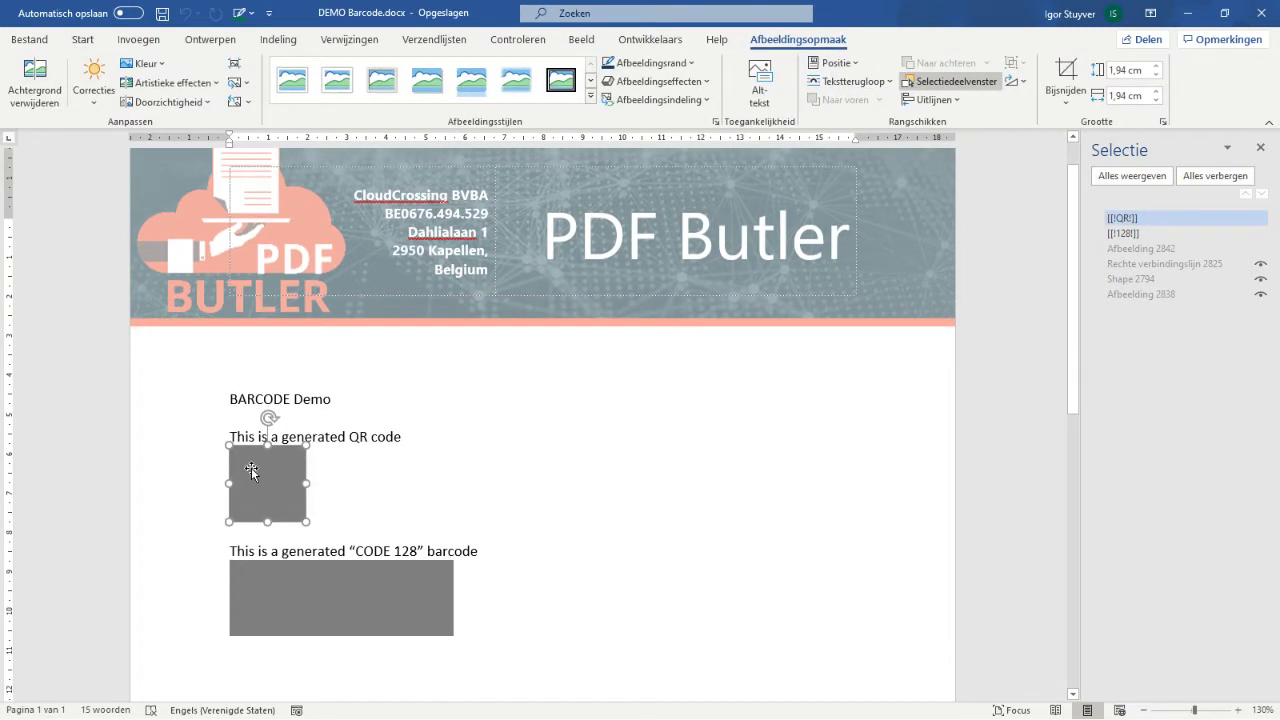
left_click(348, 598)
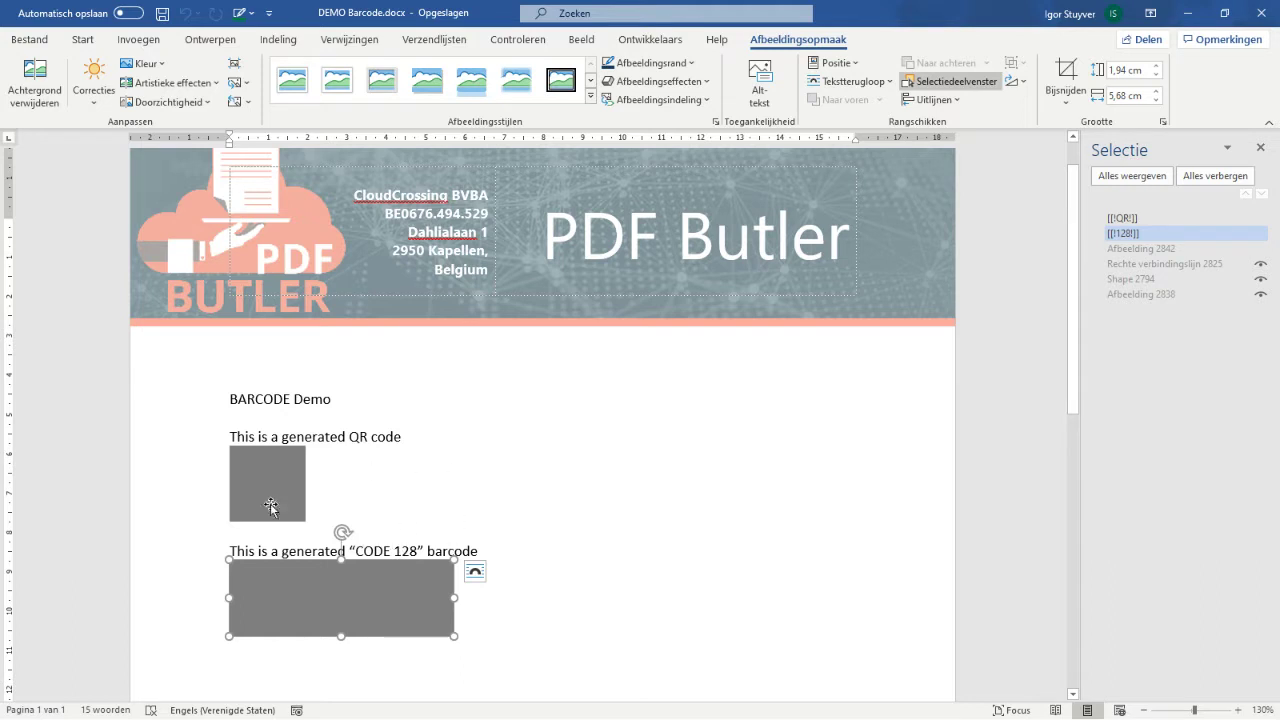
left_click(245, 484)
left_click(273, 590)
scroll(523, 394, "down", 2)
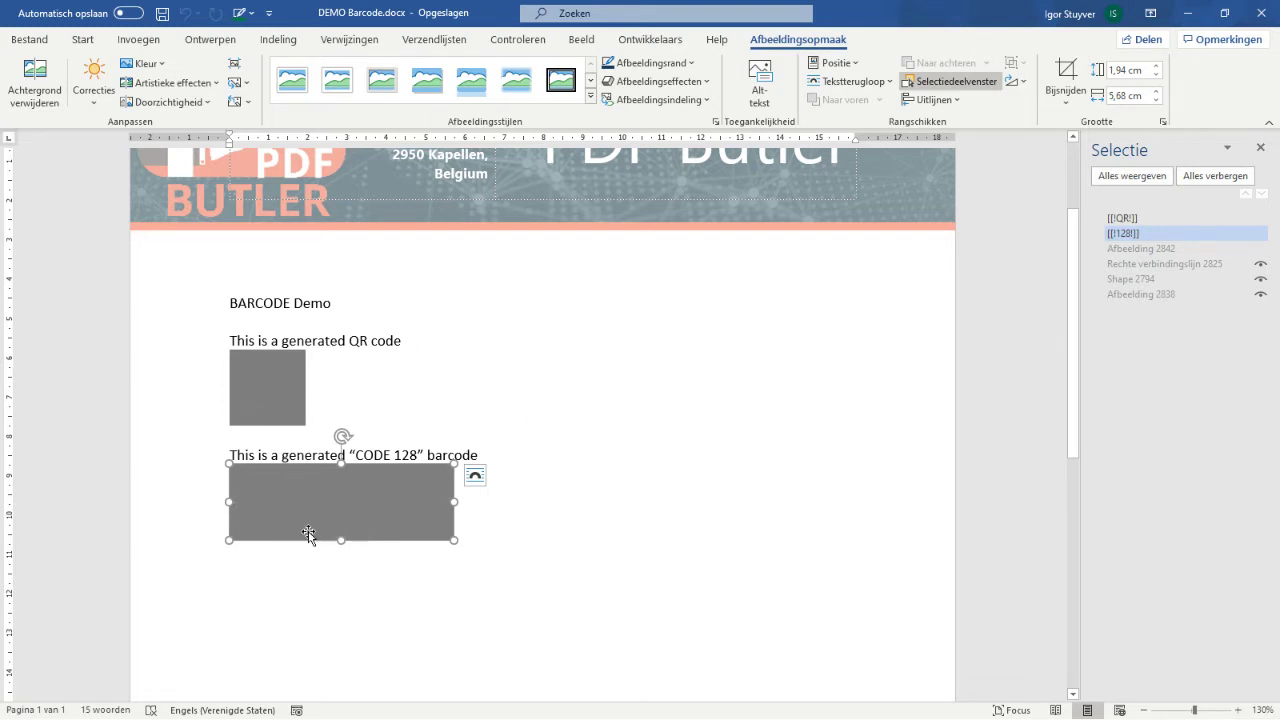
left_click(271, 391)
left_click(329, 486)
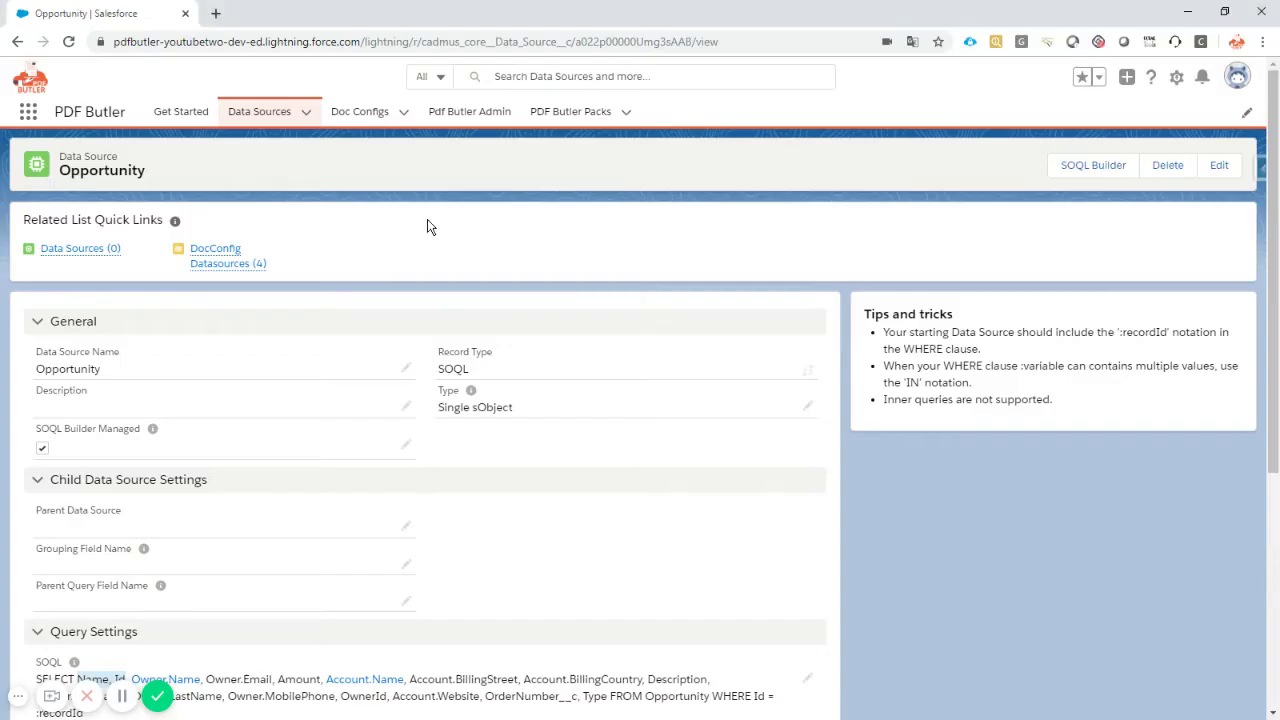
Switch to Salesforce and start a new Doc Config of record type Main Word Document named "Academy - Barcode"
left_click(405, 117)
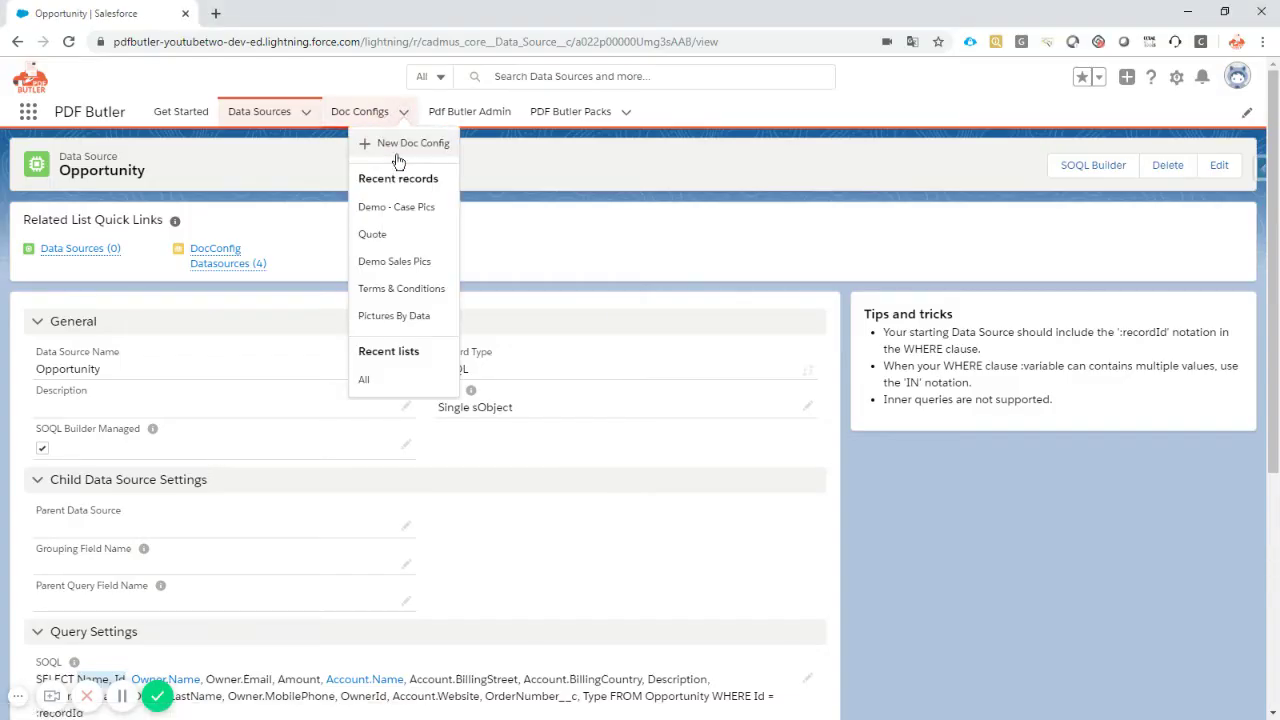
left_click(393, 150)
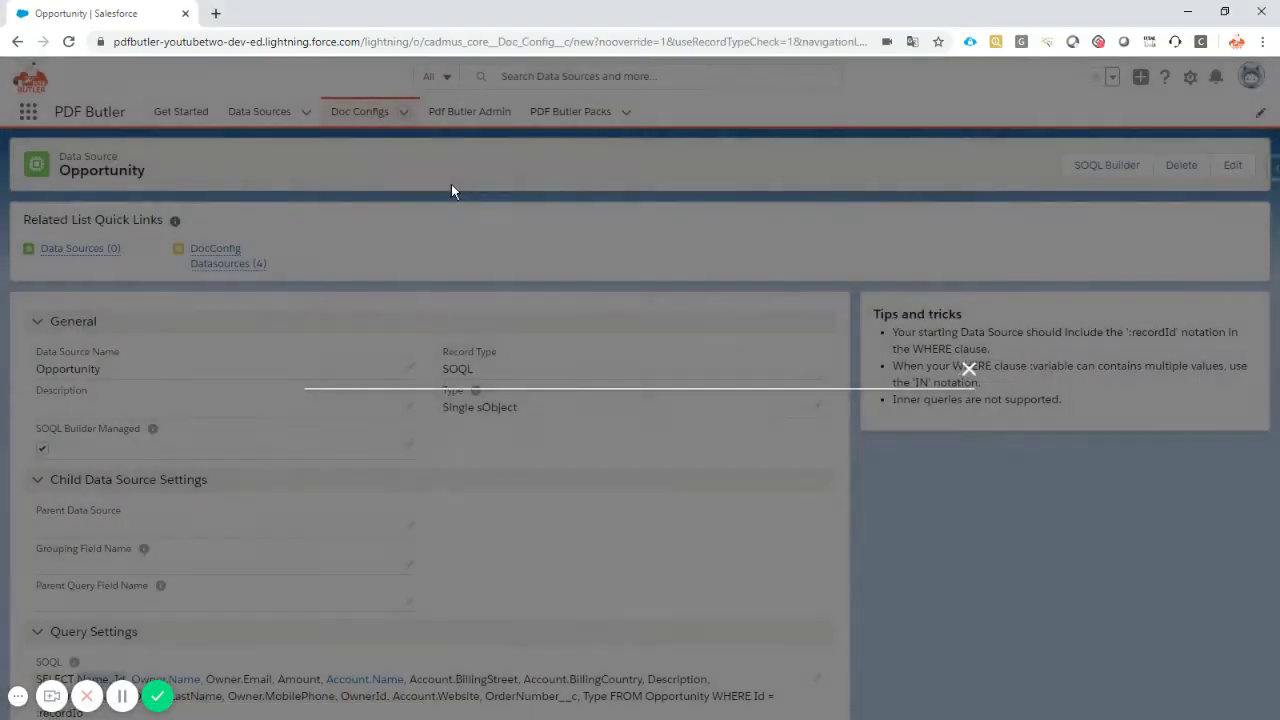
left_click(596, 398)
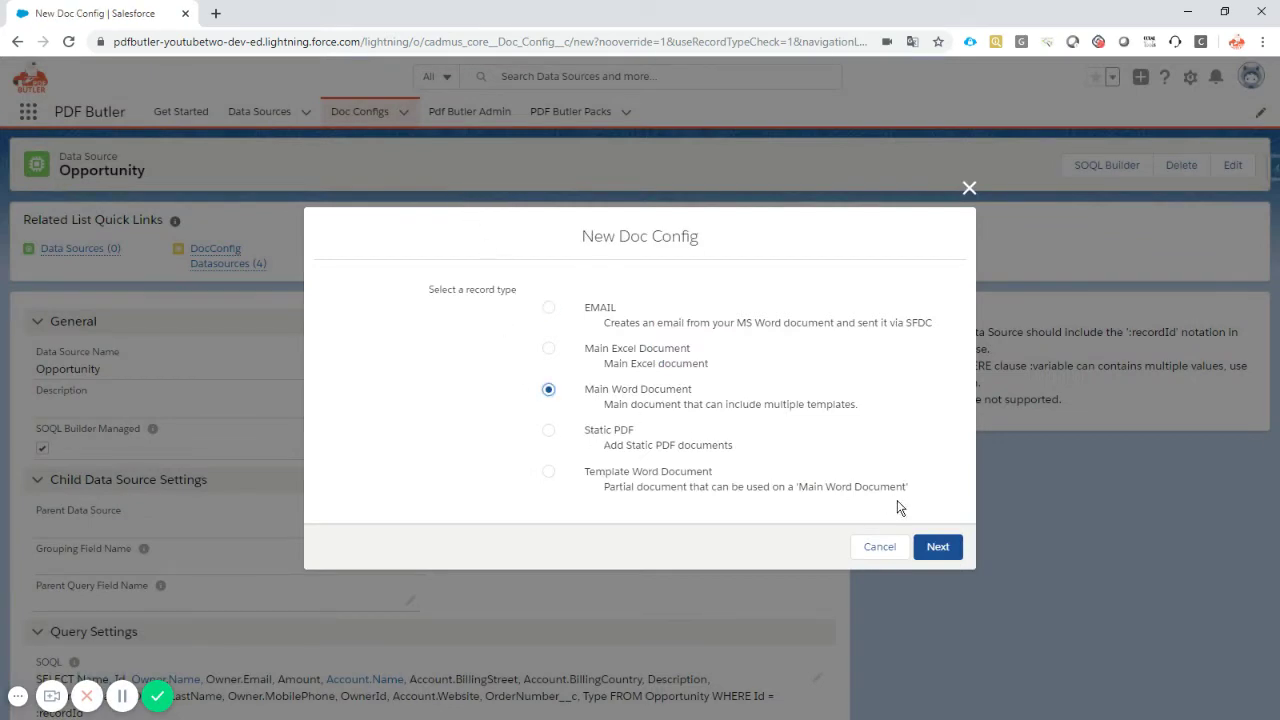
left_click(937, 546)
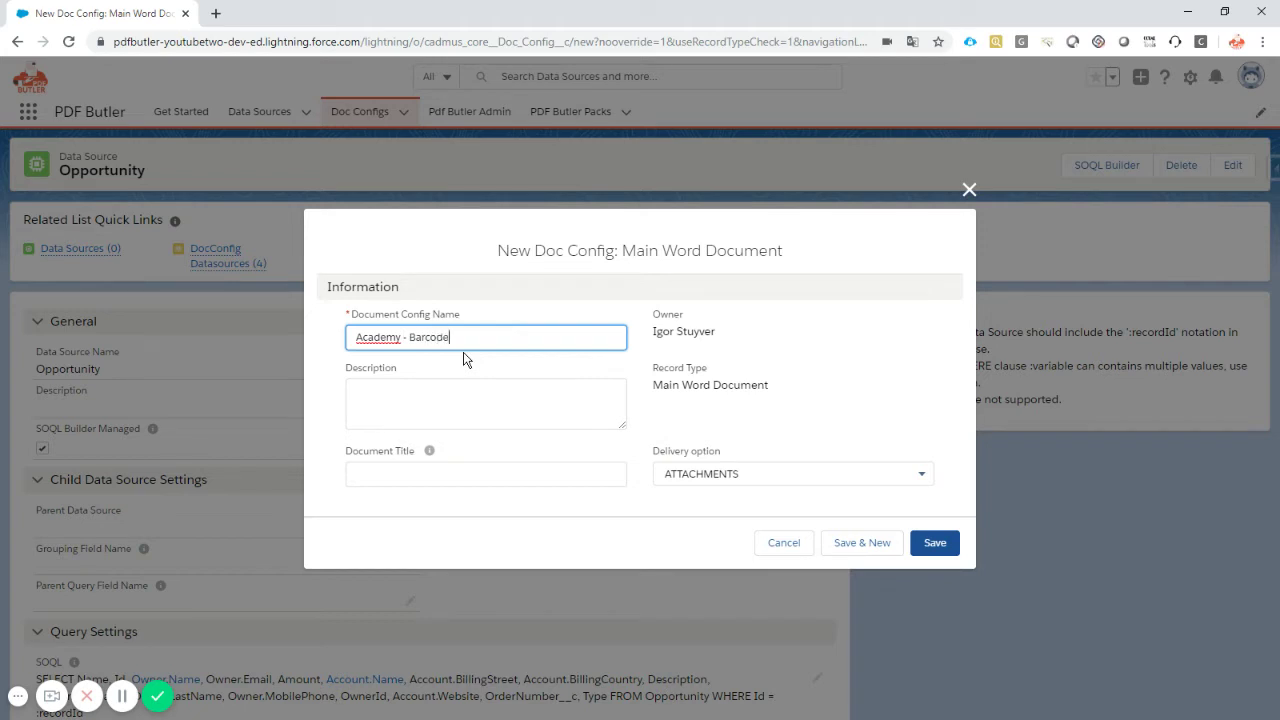
Set the delivery option to BASE64, reuse the config name "Academy - Barcode" as document title, and save the Doc Config
left_click(385, 475)
left_click(736, 474)
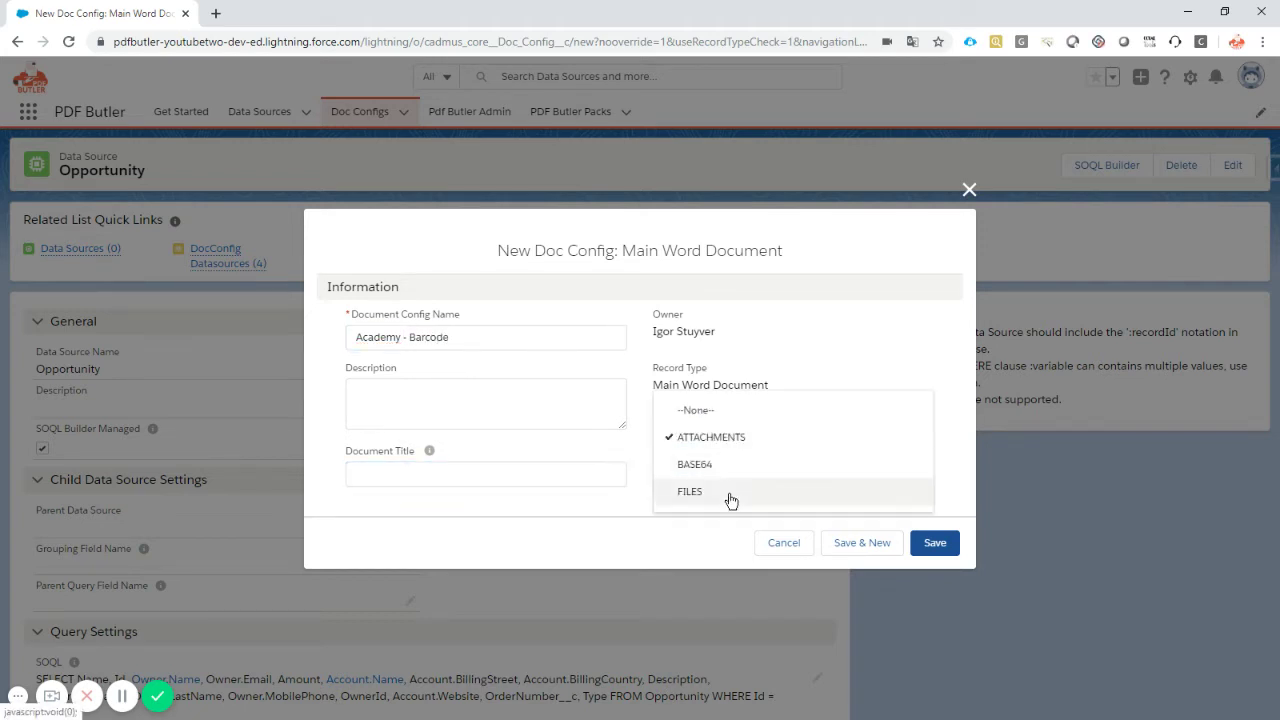
left_click(714, 464)
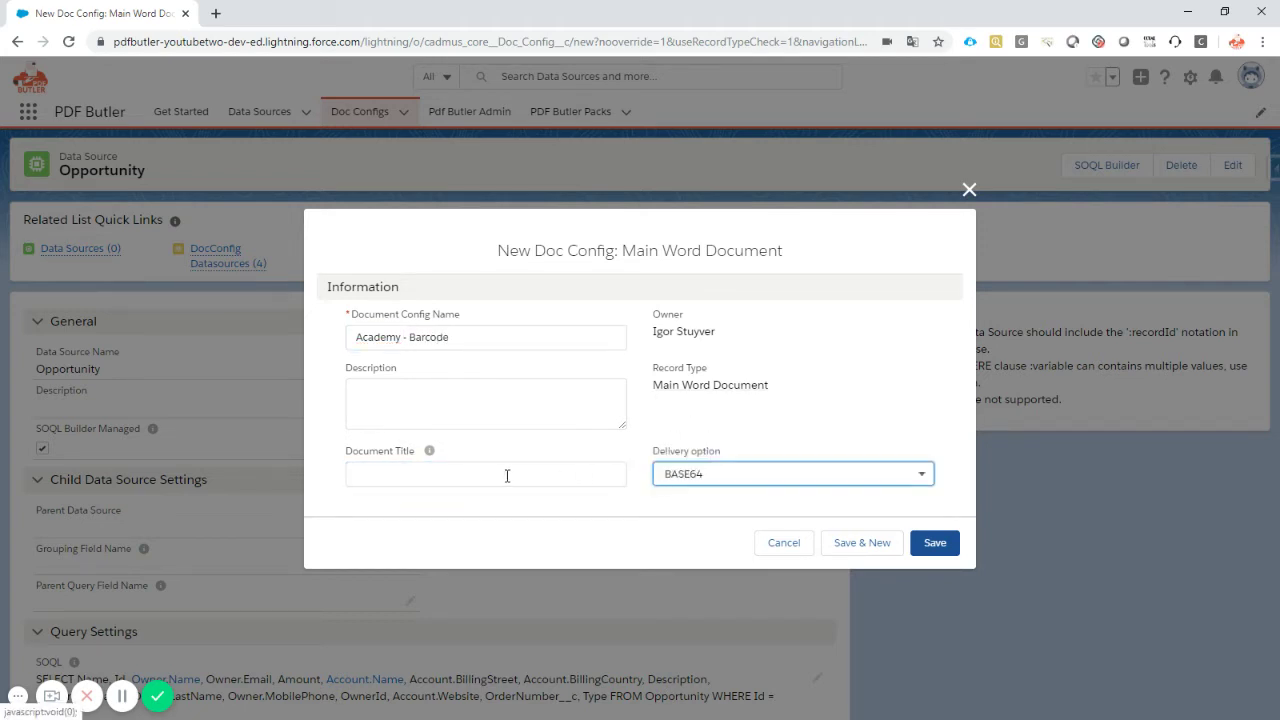
left_click(454, 476)
left_click_drag(458, 338, 338, 357)
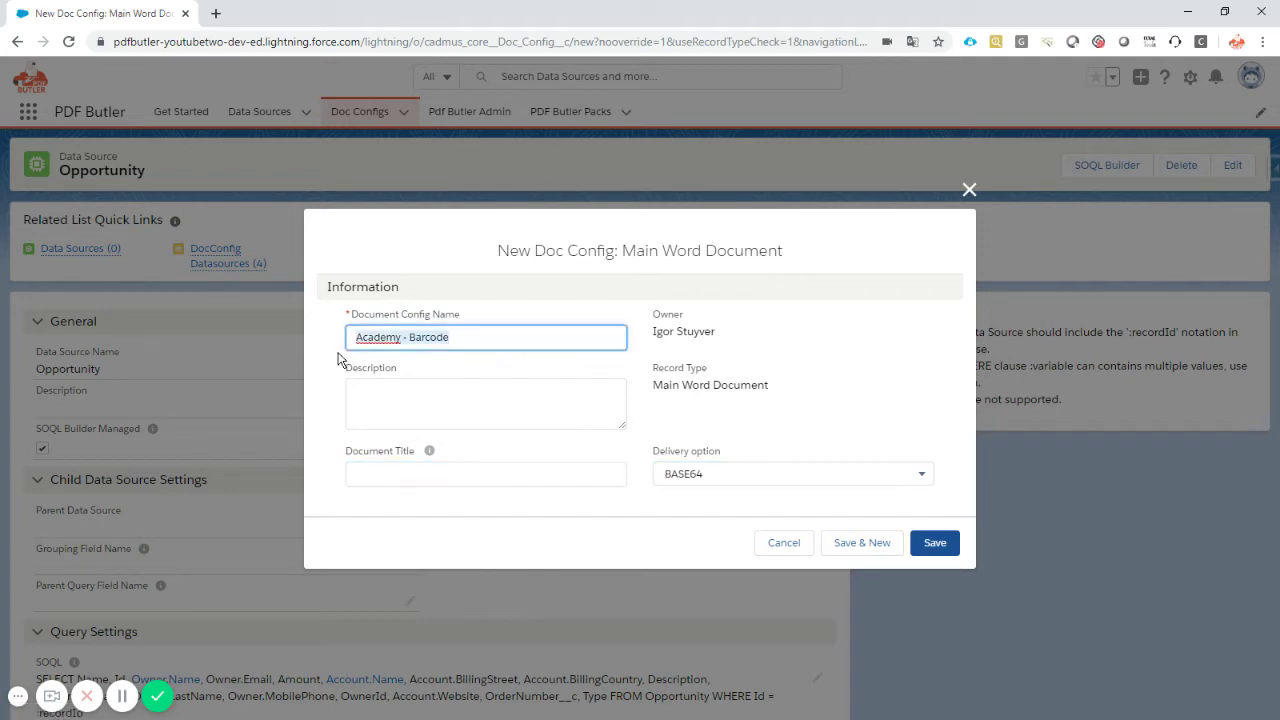
key("ctrl+c")
left_click(394, 468)
key("ctrl+v")
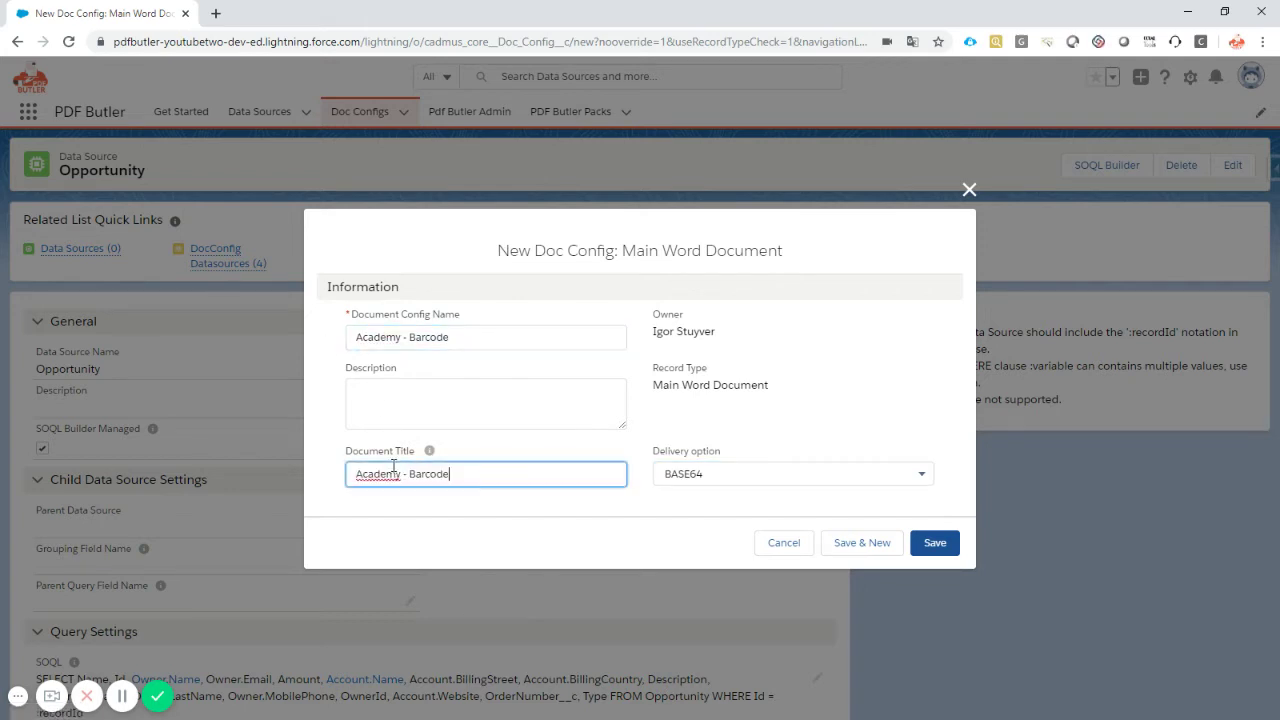
left_click(935, 543)
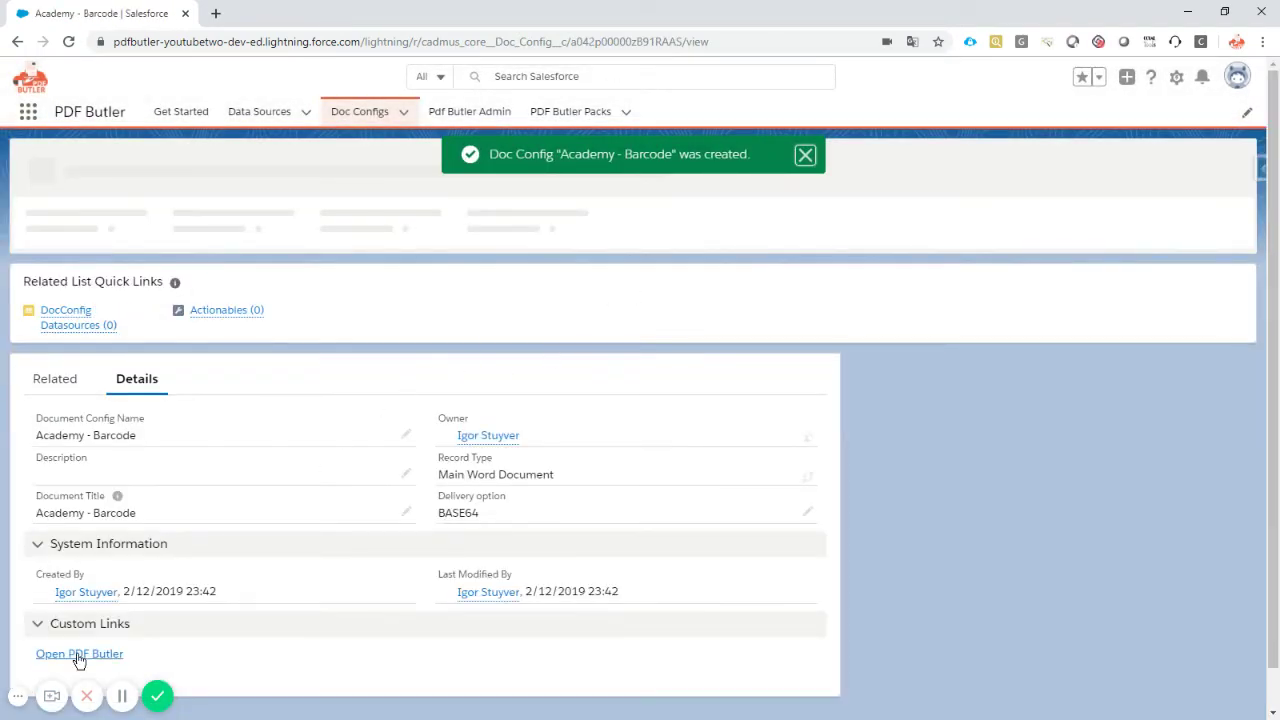
Open the Doc Config in PDF Butler and load DEMO Barcode.docx as the default document with alternative name v1
left_click(84, 654)
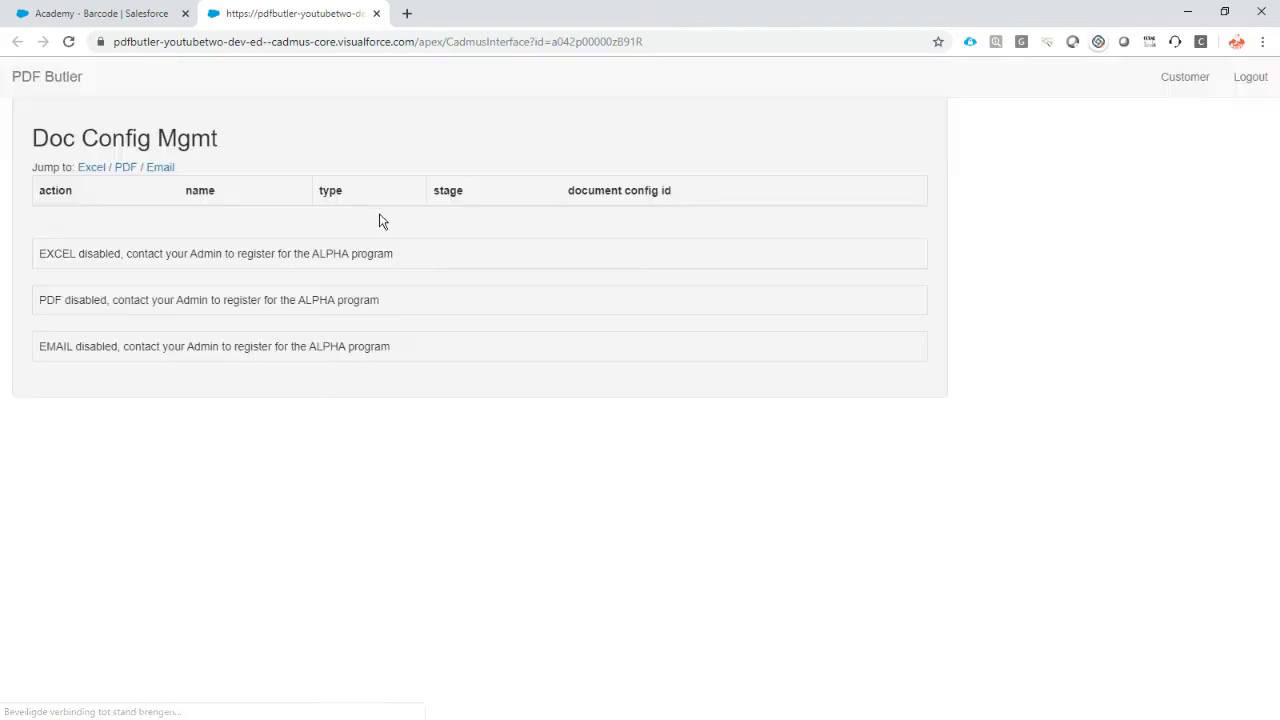
left_click(377, 194)
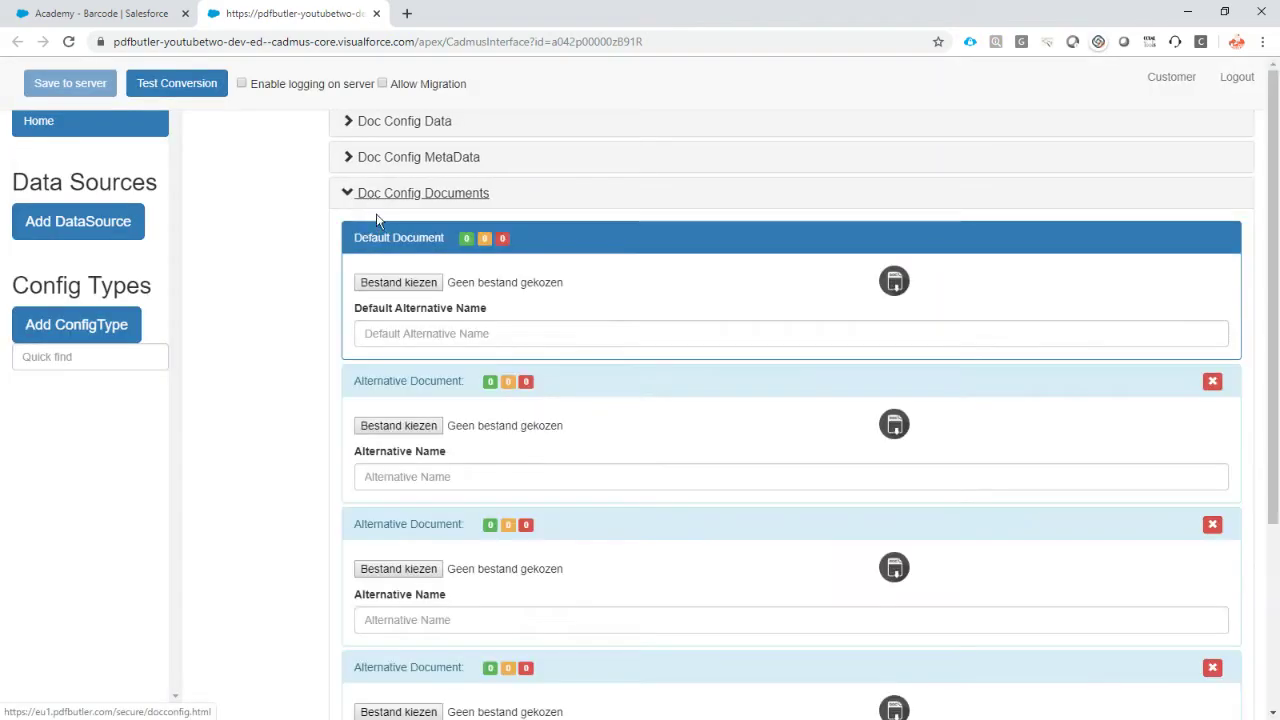
left_click(390, 284)
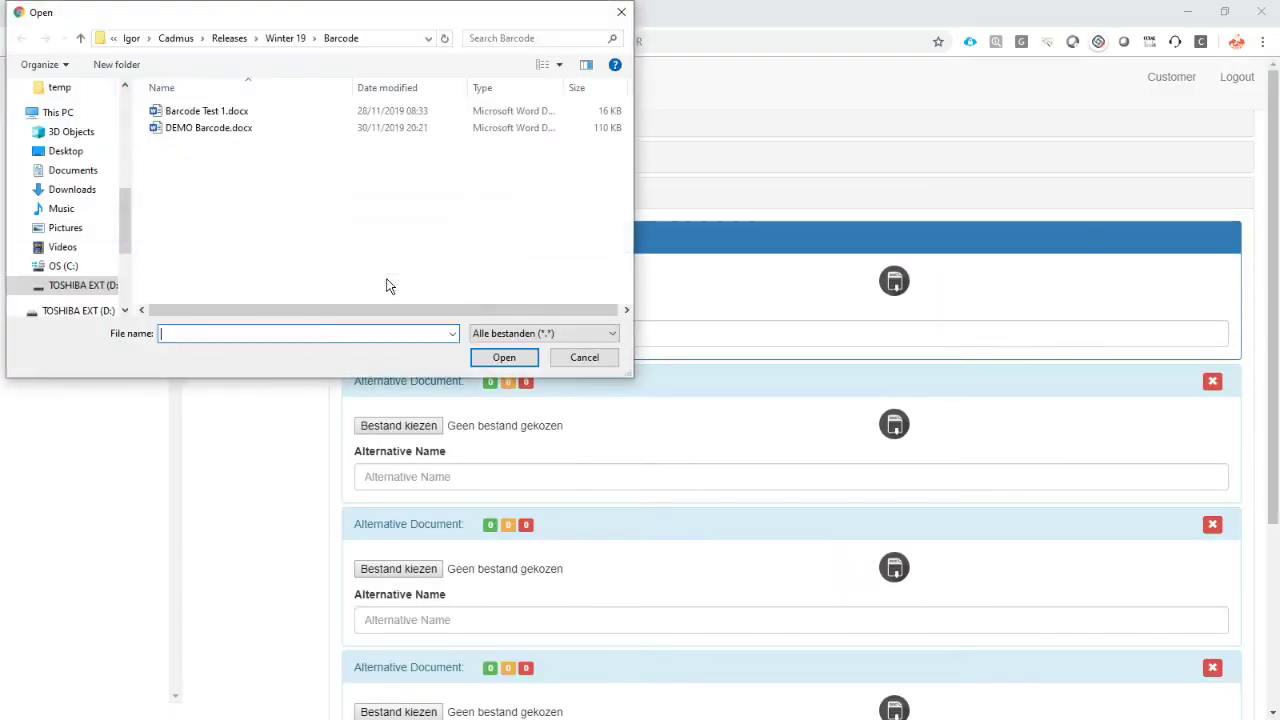
left_click(220, 133)
double_click(220, 135)
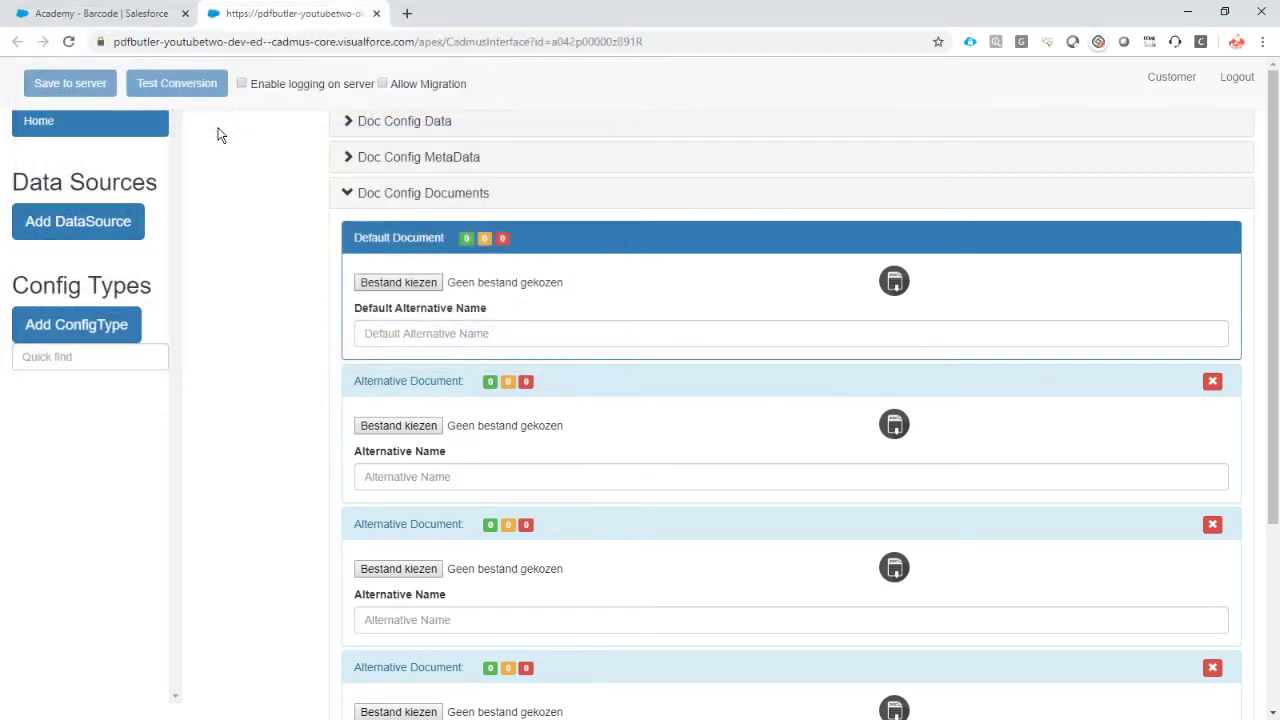
left_click(374, 333)
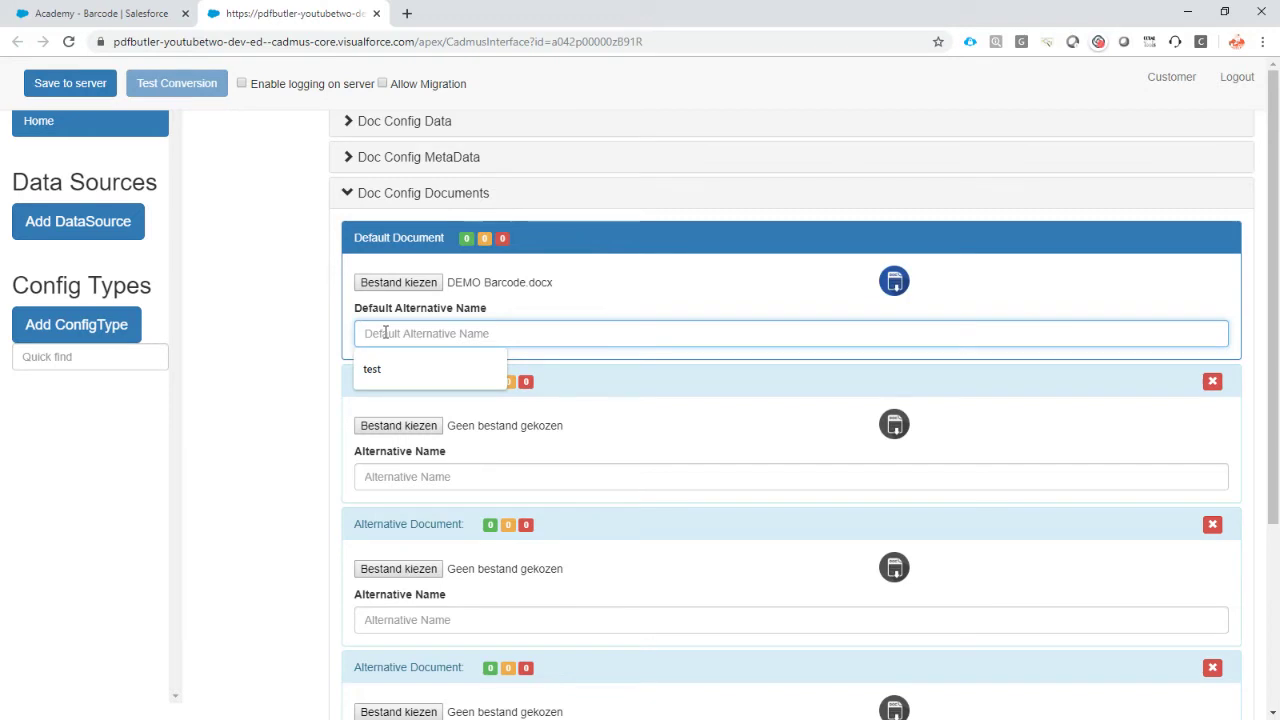
type("v1")
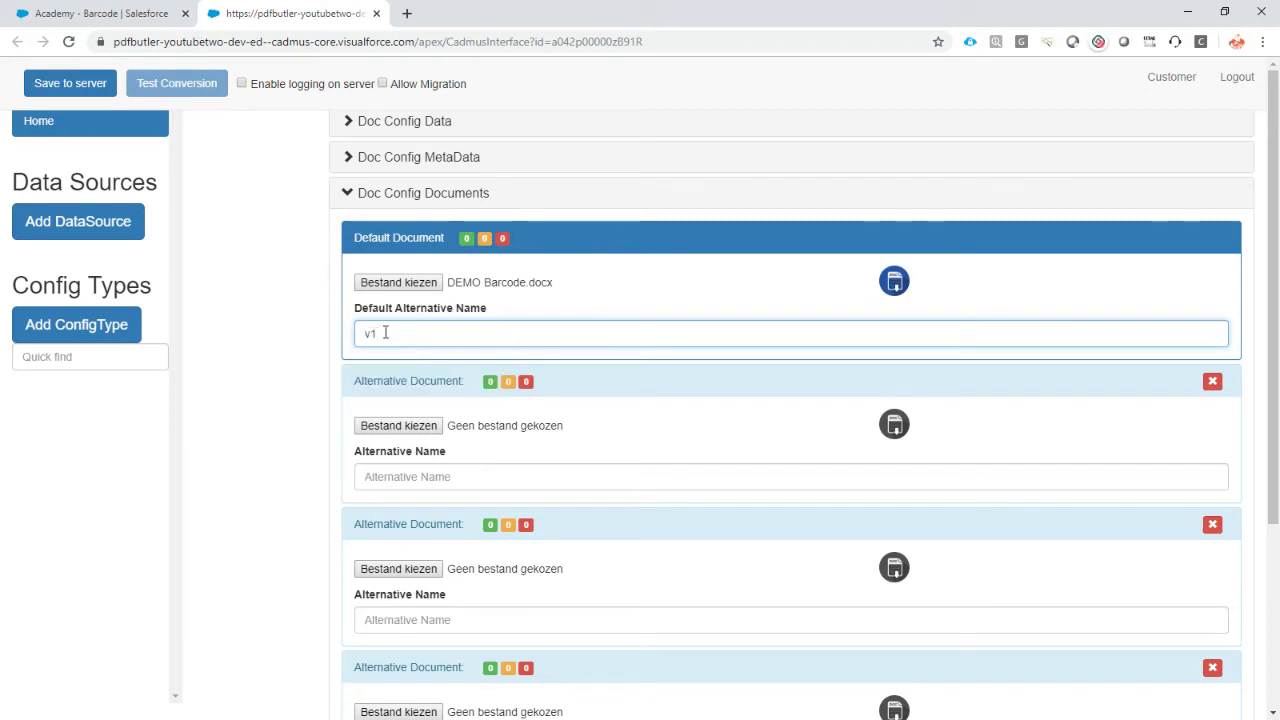
Add the Opportunity data source with its listed fields to the Doc Config
left_click(94, 224)
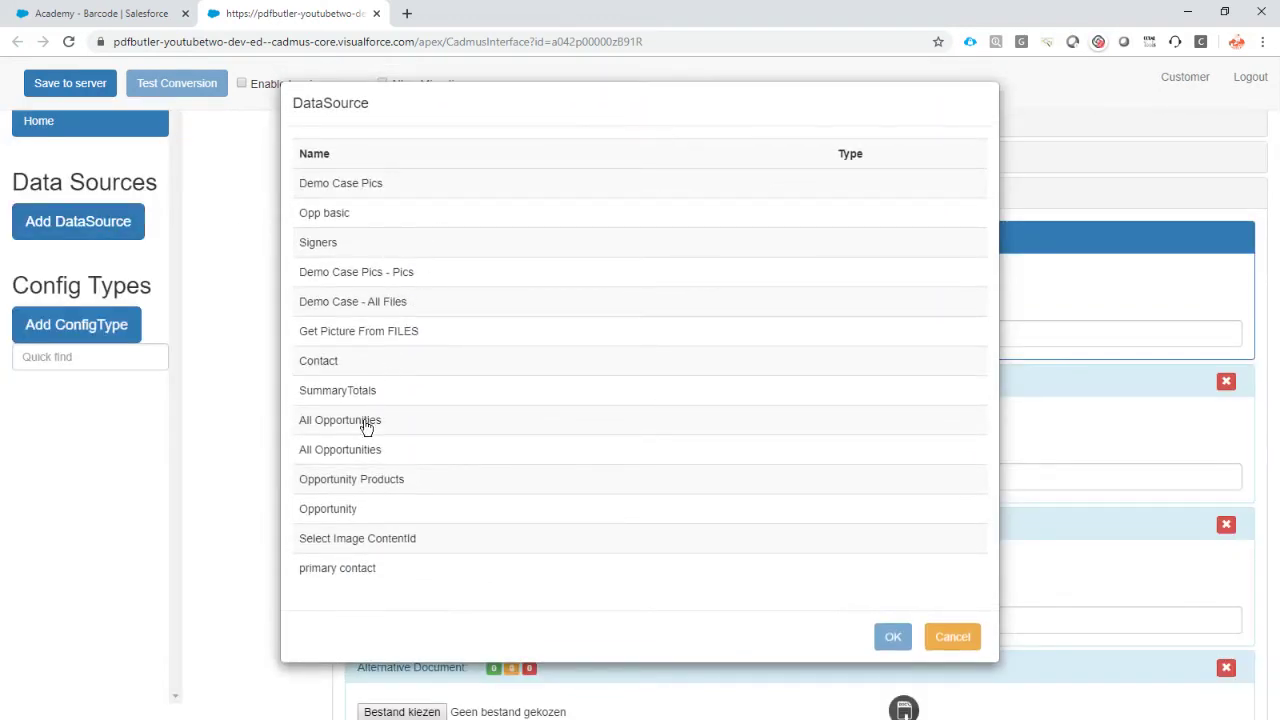
left_click(330, 509)
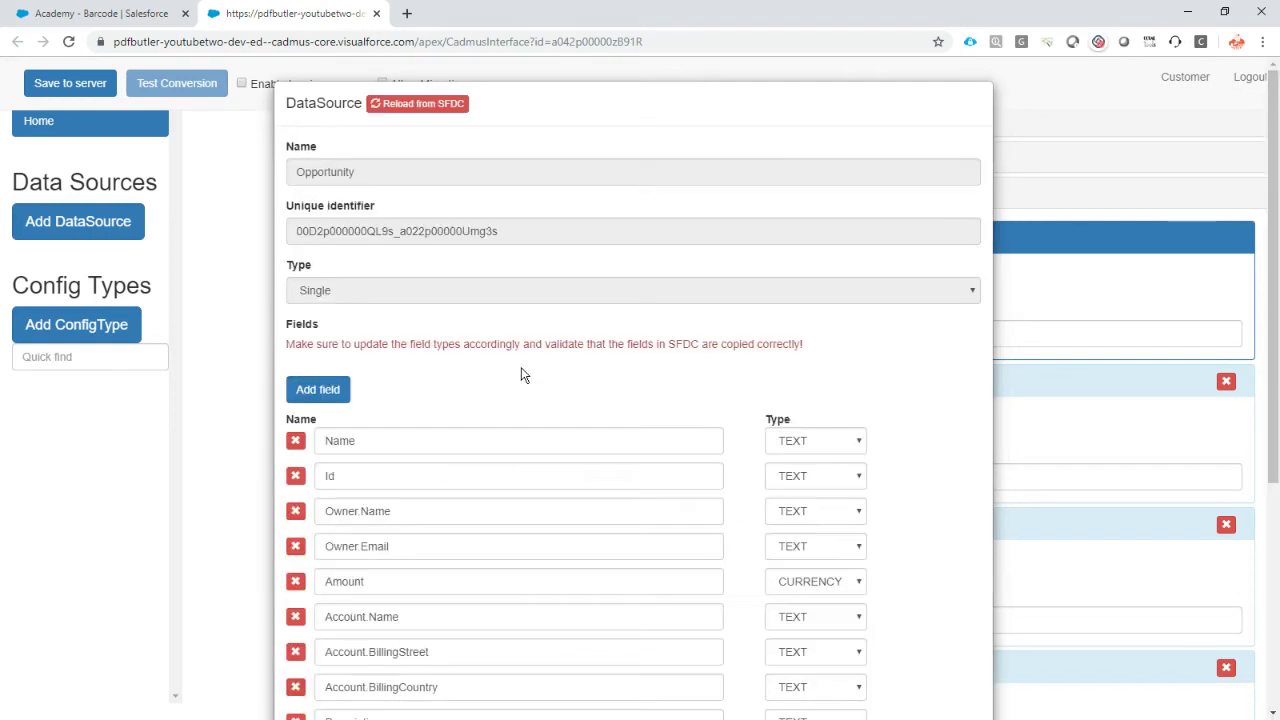
scroll(520, 375, "down", 4)
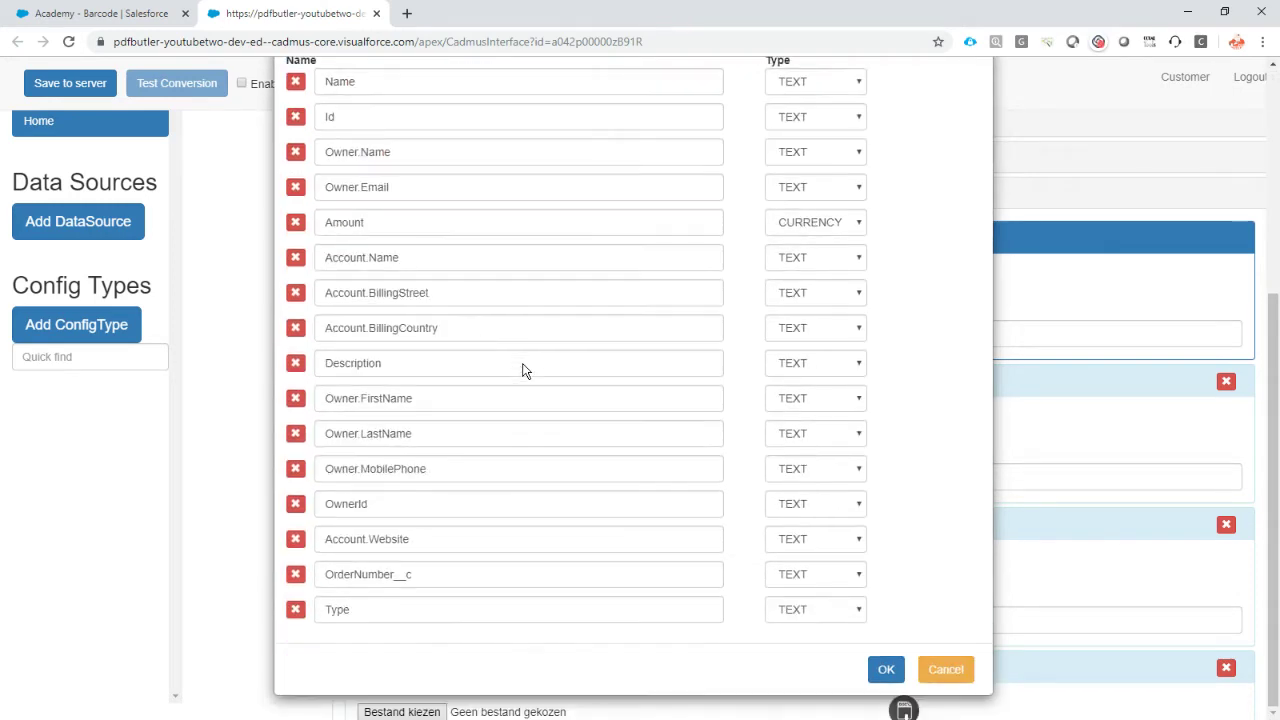
left_click(885, 670)
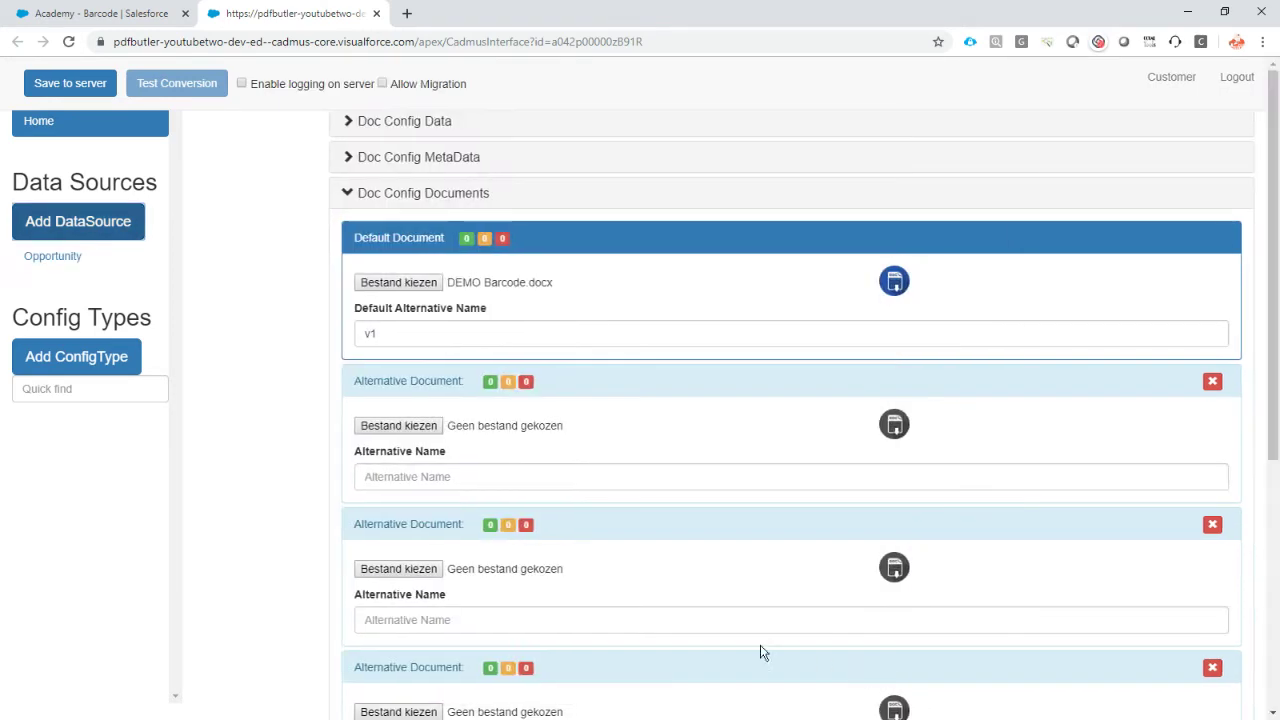
Start a new config type and check the QR placeholder's object name [[!QR!]] in the Word template
left_click(84, 360)
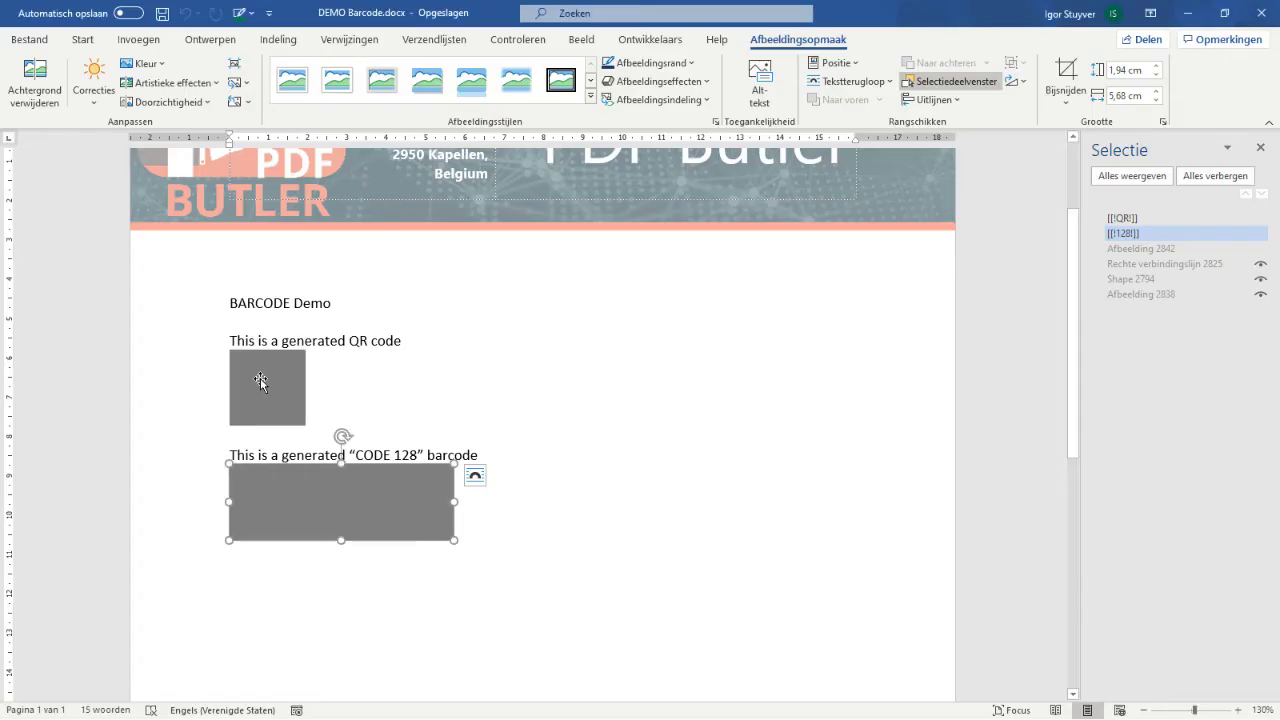
left_click(260, 378)
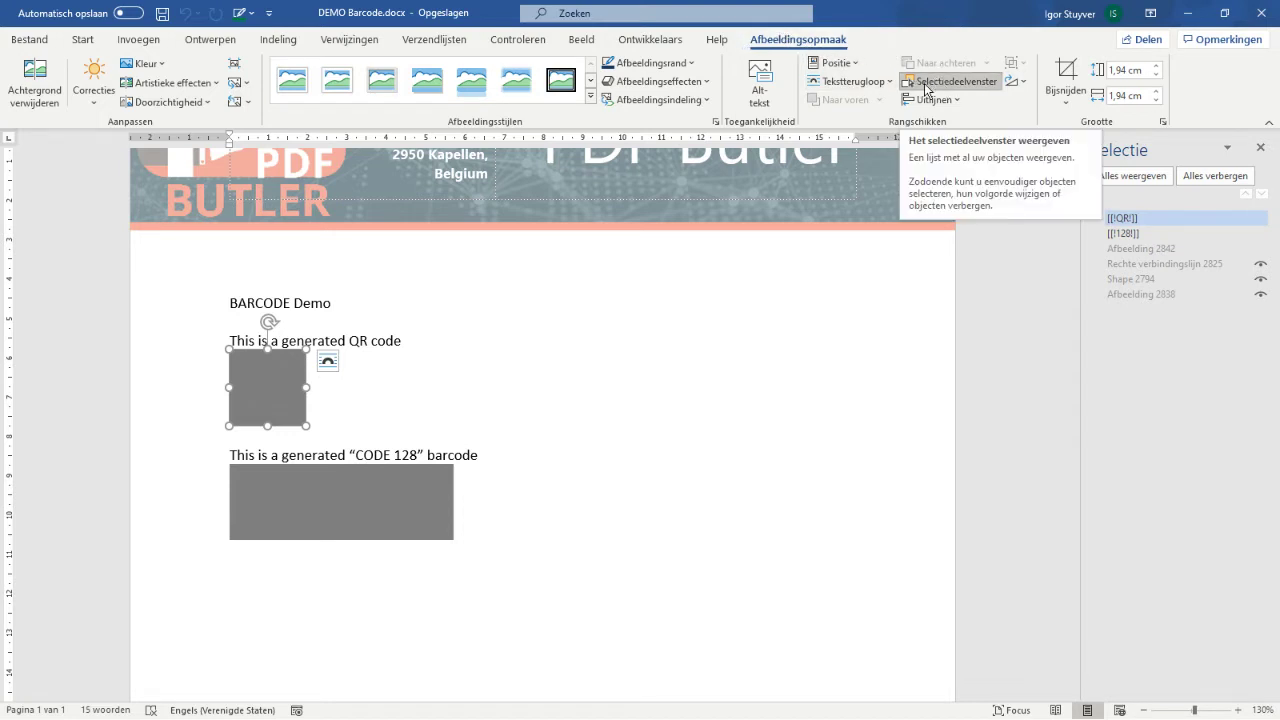
left_click(1124, 219)
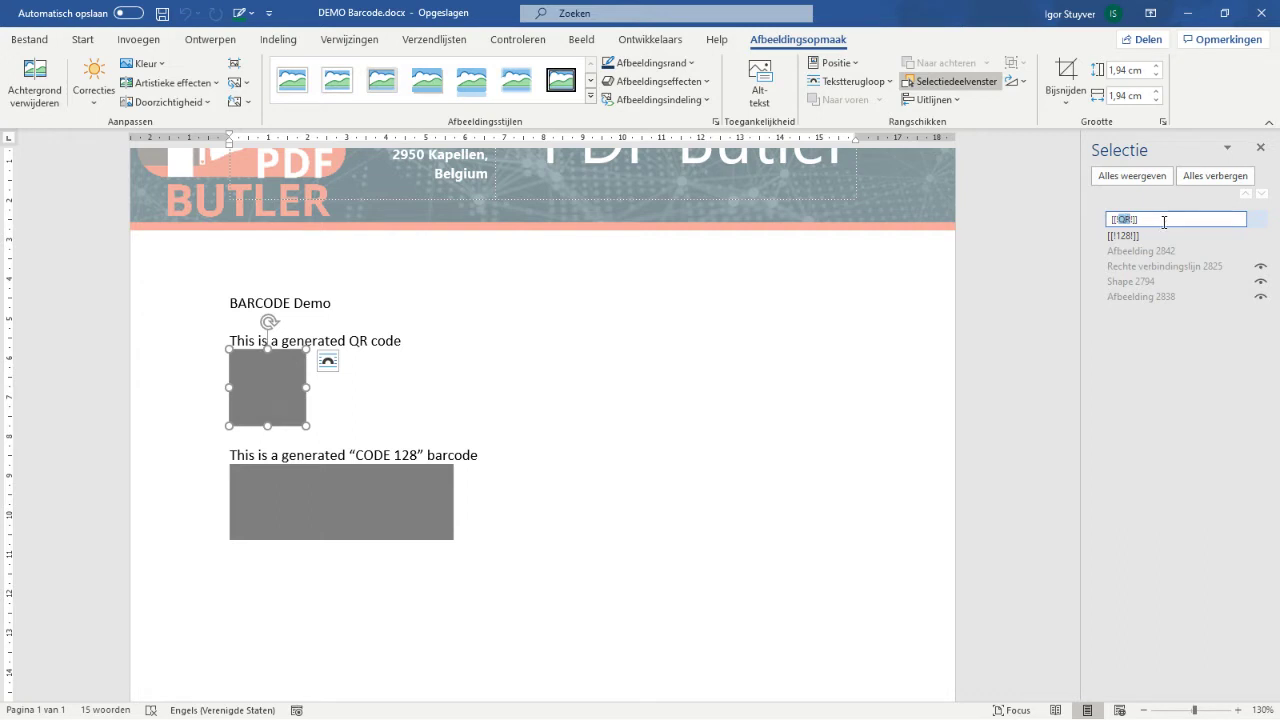
left_click_drag(1163, 221, 1108, 220)
double_click(1124, 219)
key("Return")
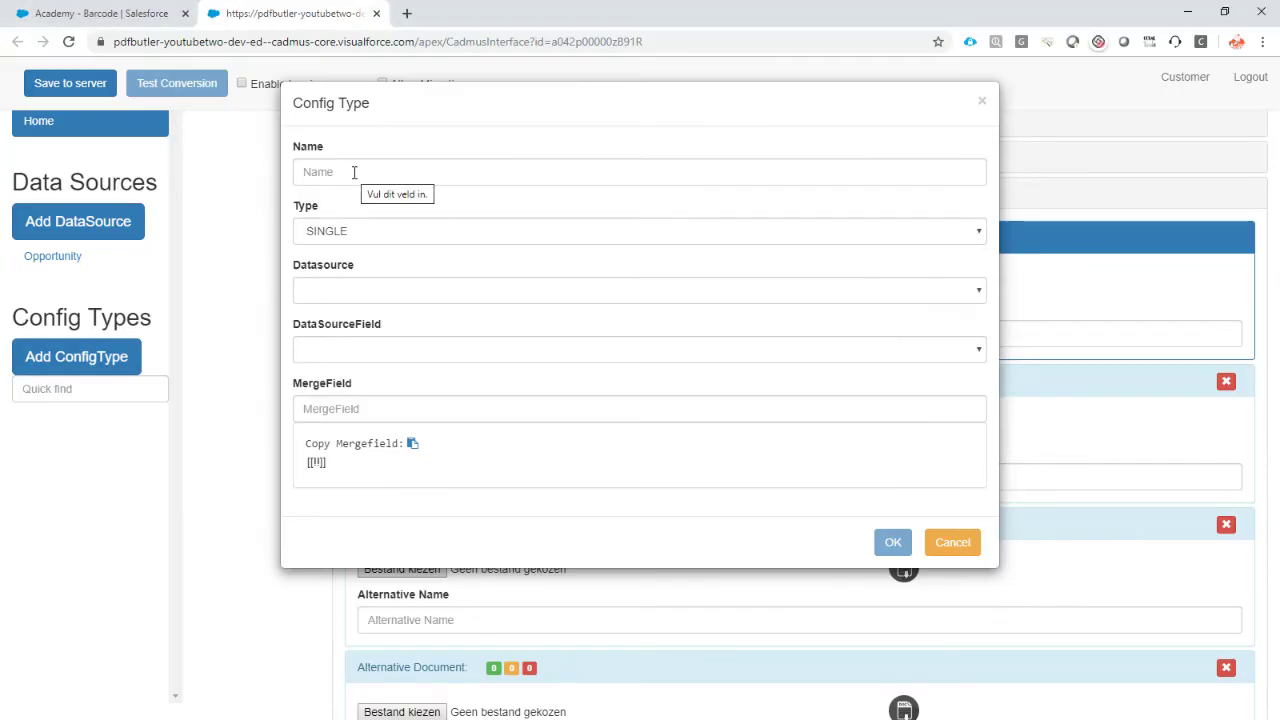
Name the new config type QR and set its type to BARCODE
left_click(354, 172)
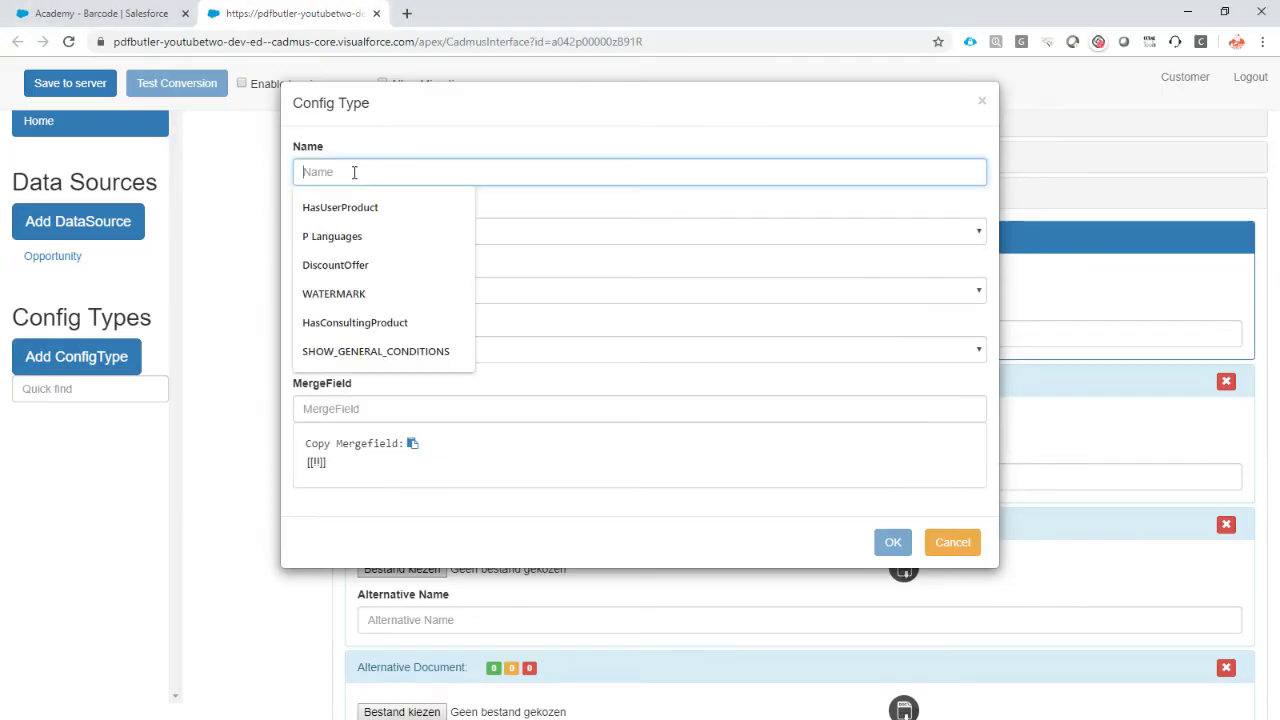
type("QR")
left_click(355, 231)
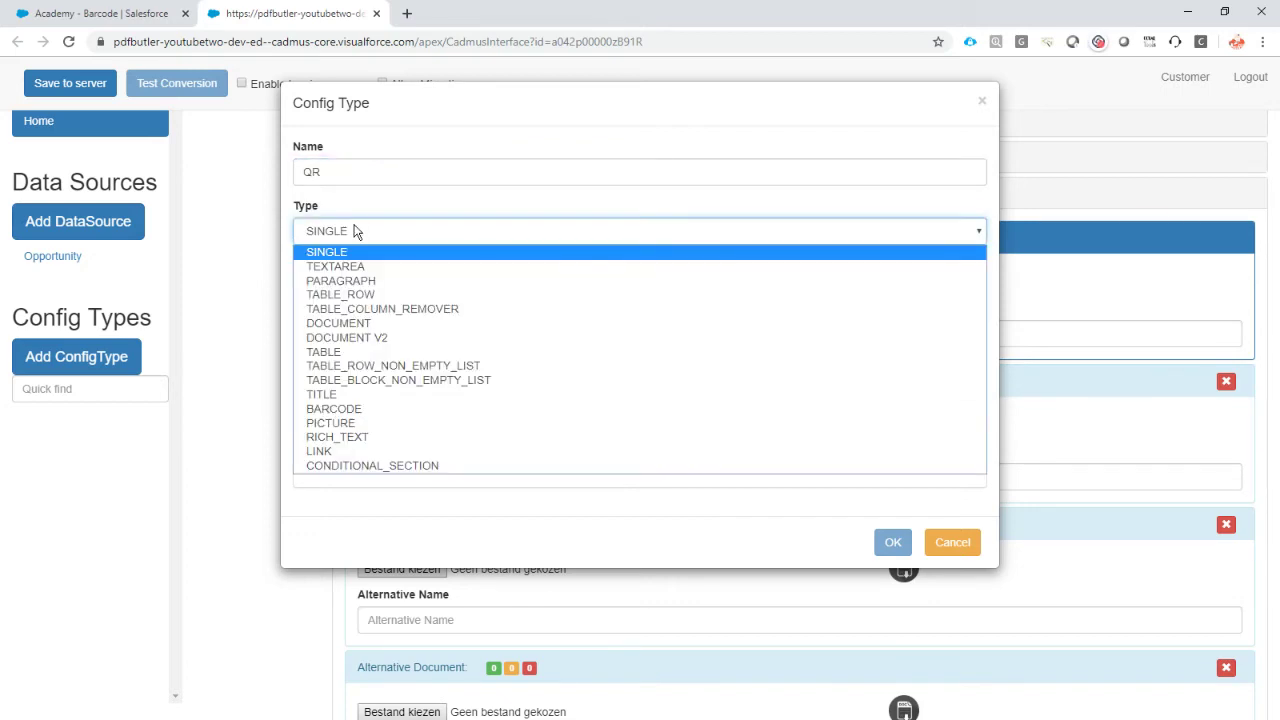
left_click(362, 409)
Link the QR config type to the Name field of the Opportunity data source and set its merge field to QR
left_click(358, 290)
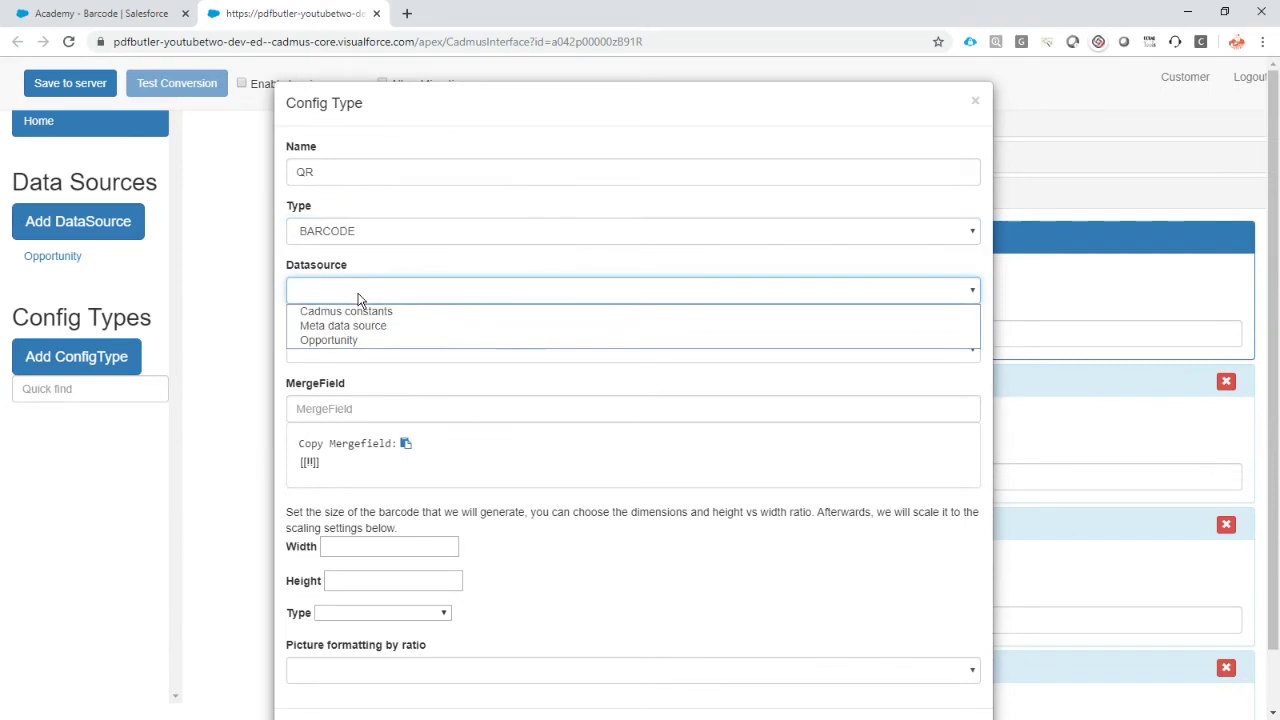
left_click(356, 338)
left_click(351, 351)
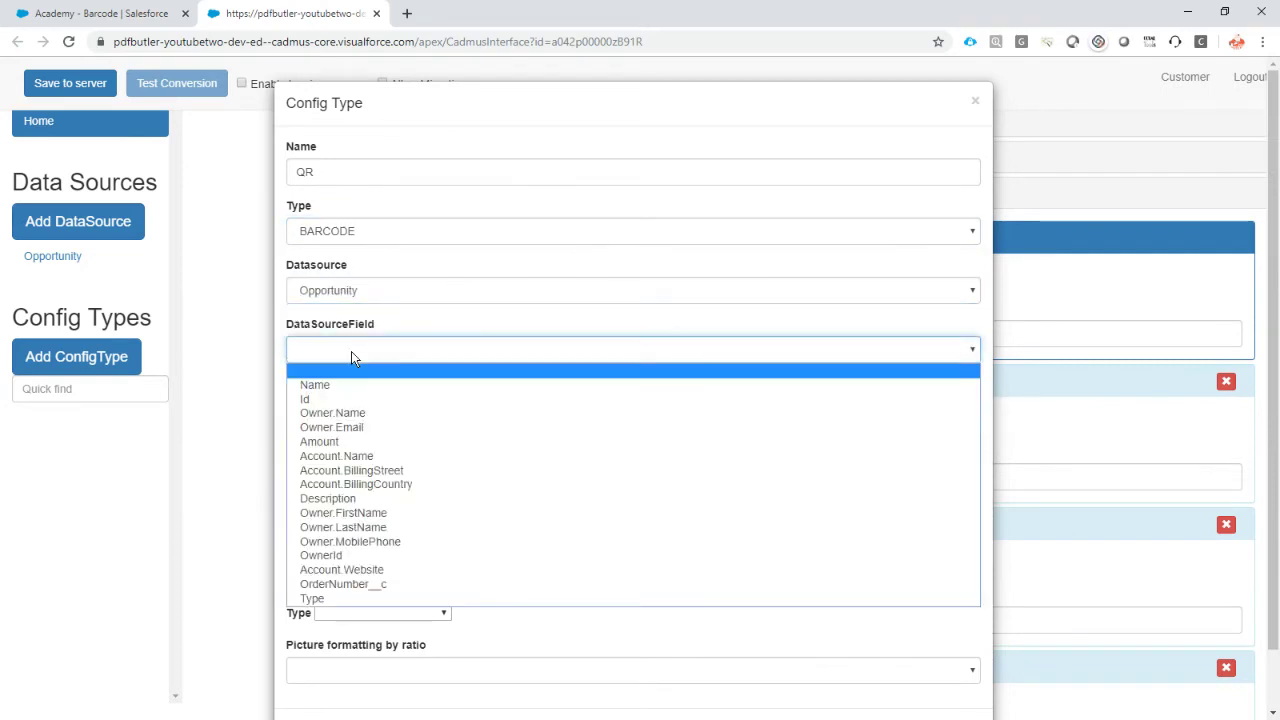
left_click(352, 386)
left_click(349, 409)
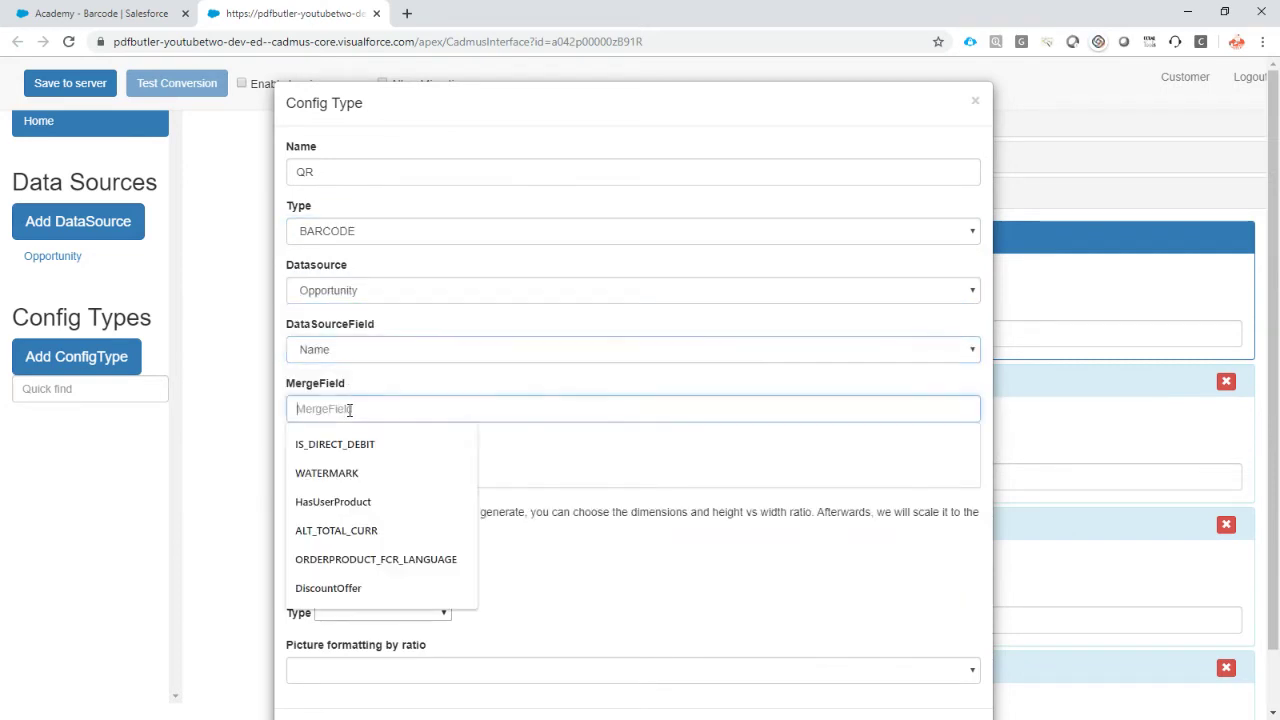
type("QR")
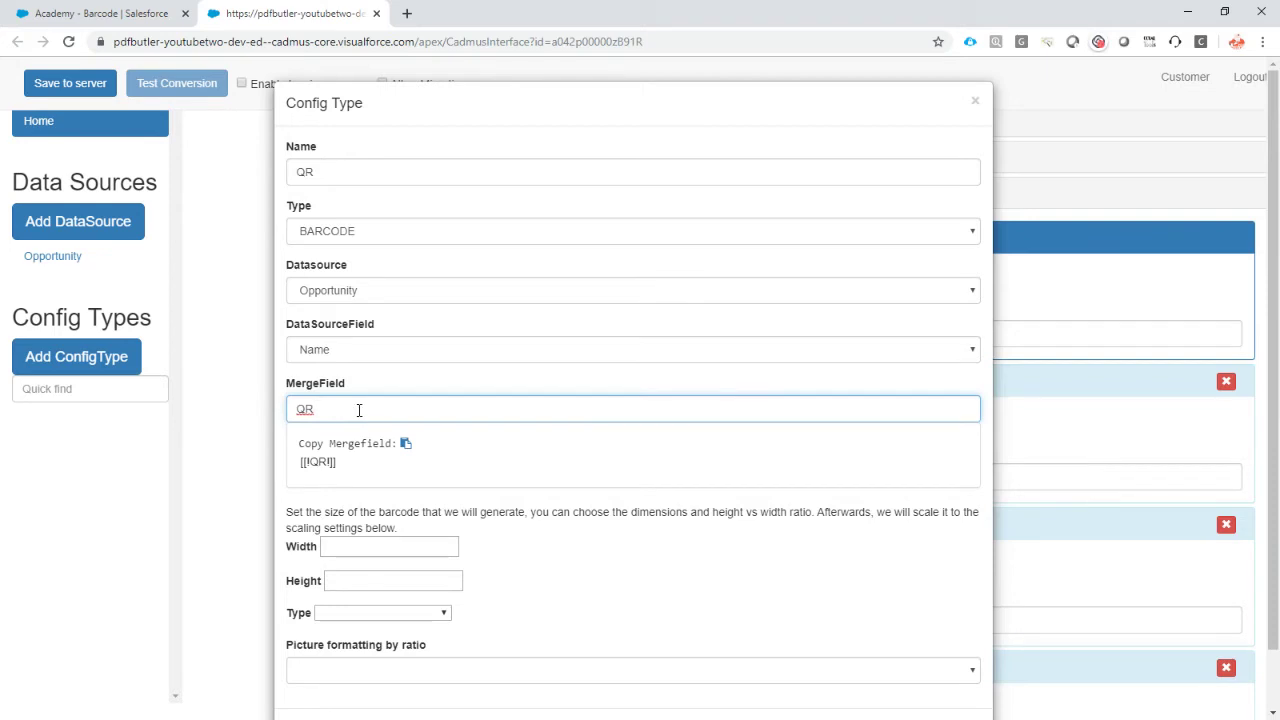
Set the generated barcode to width 400, height 400 and type QR CODE
left_click(375, 546)
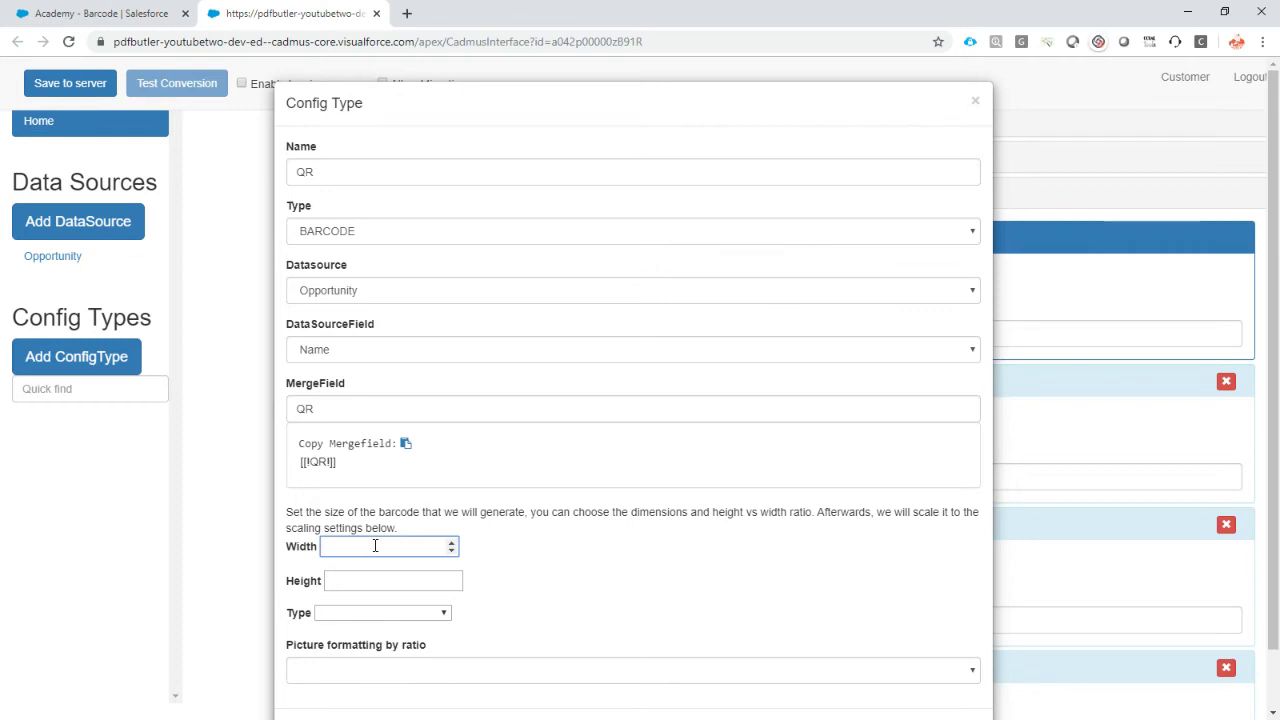
key("Tab")
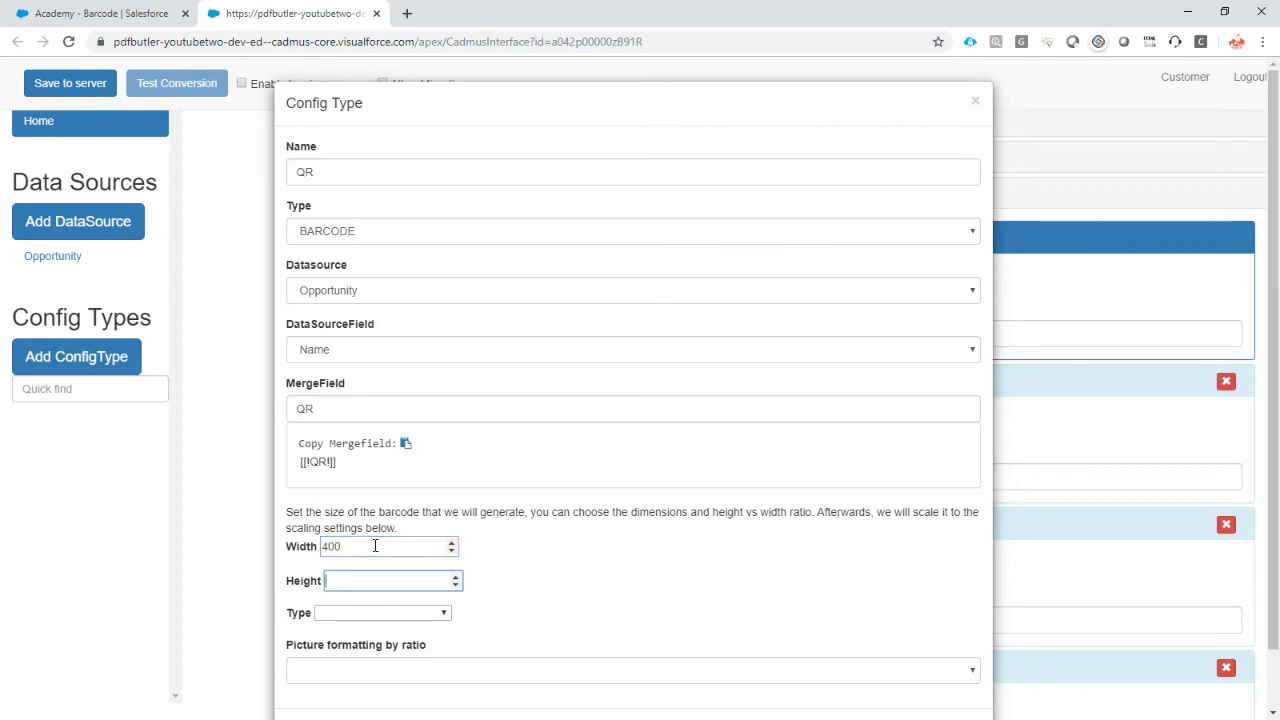
type("400")
left_click(355, 612)
key("q")
key("Return")
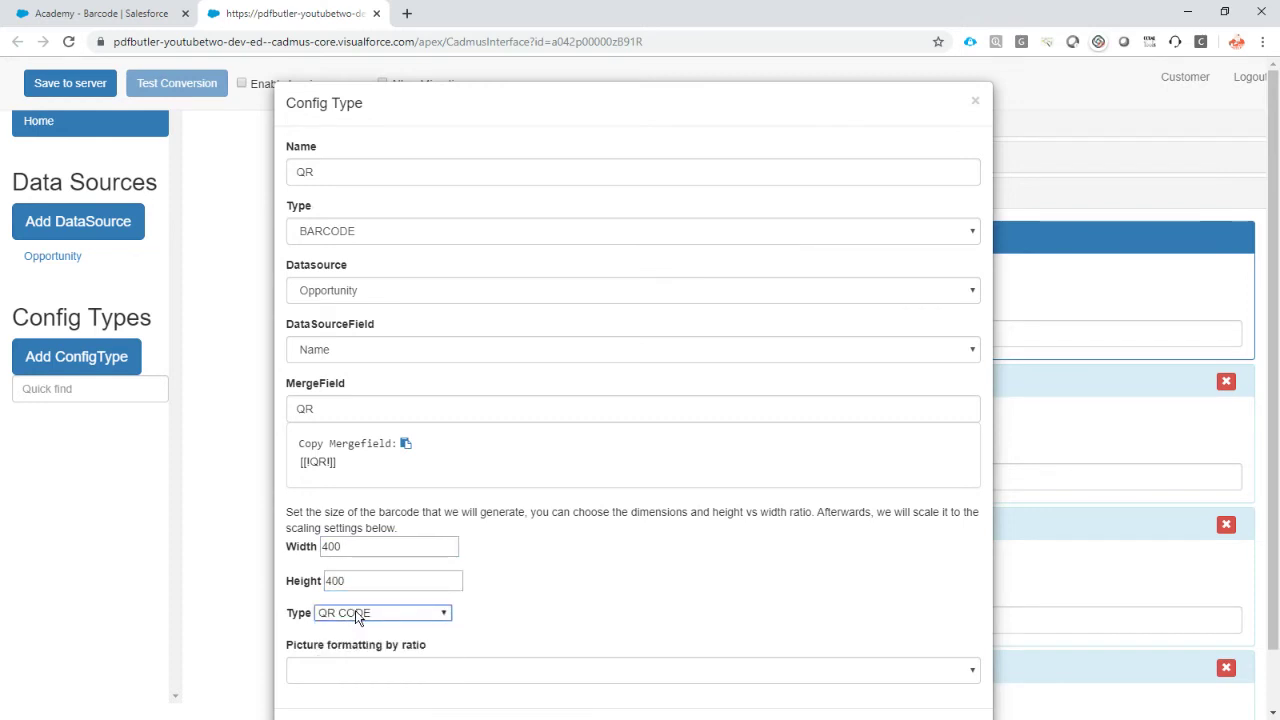
Set the QR picture formatting to scale ratio by height of the placeholder picture and confirm the config type
left_click(394, 672)
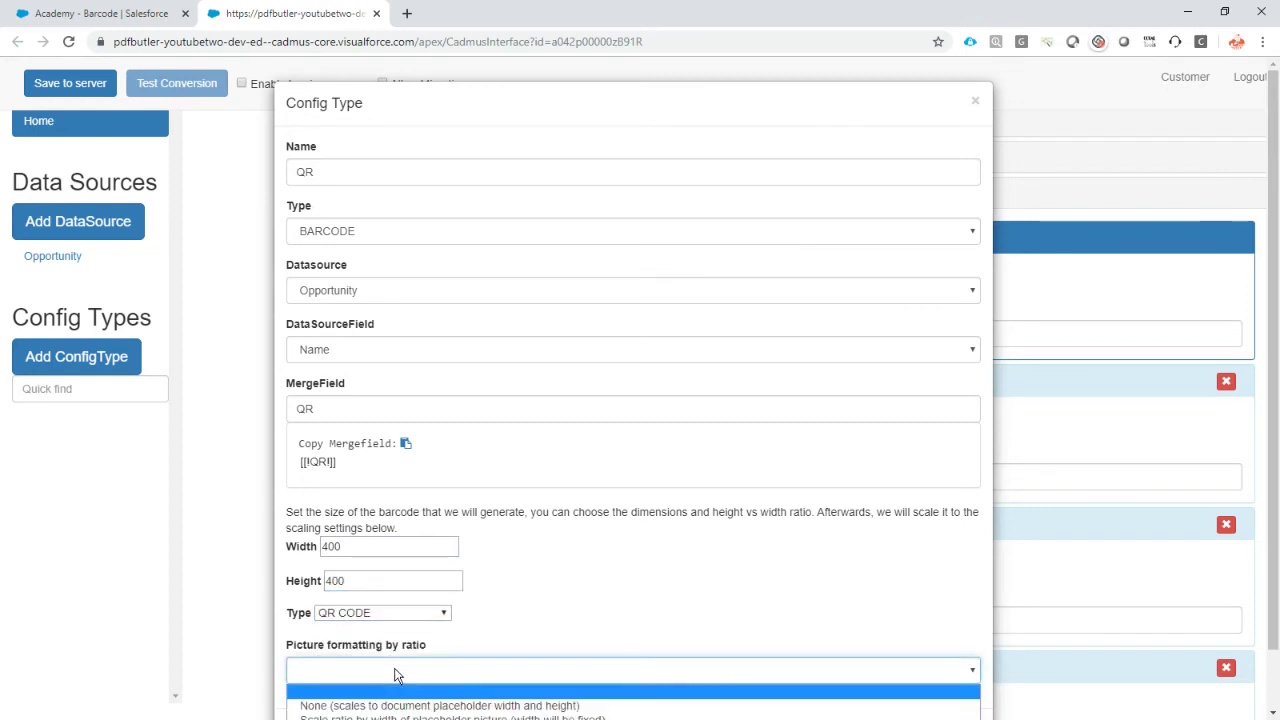
scroll(396, 674, "down", 1)
left_click(403, 607)
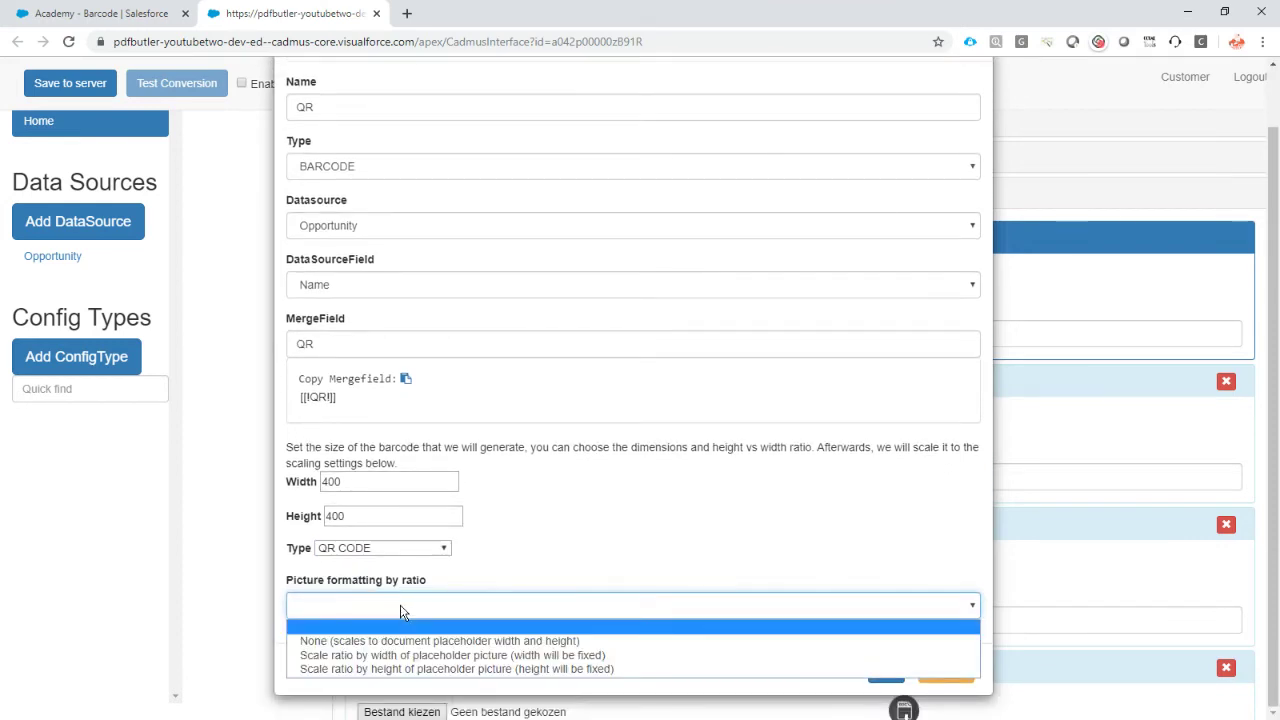
left_click(600, 668)
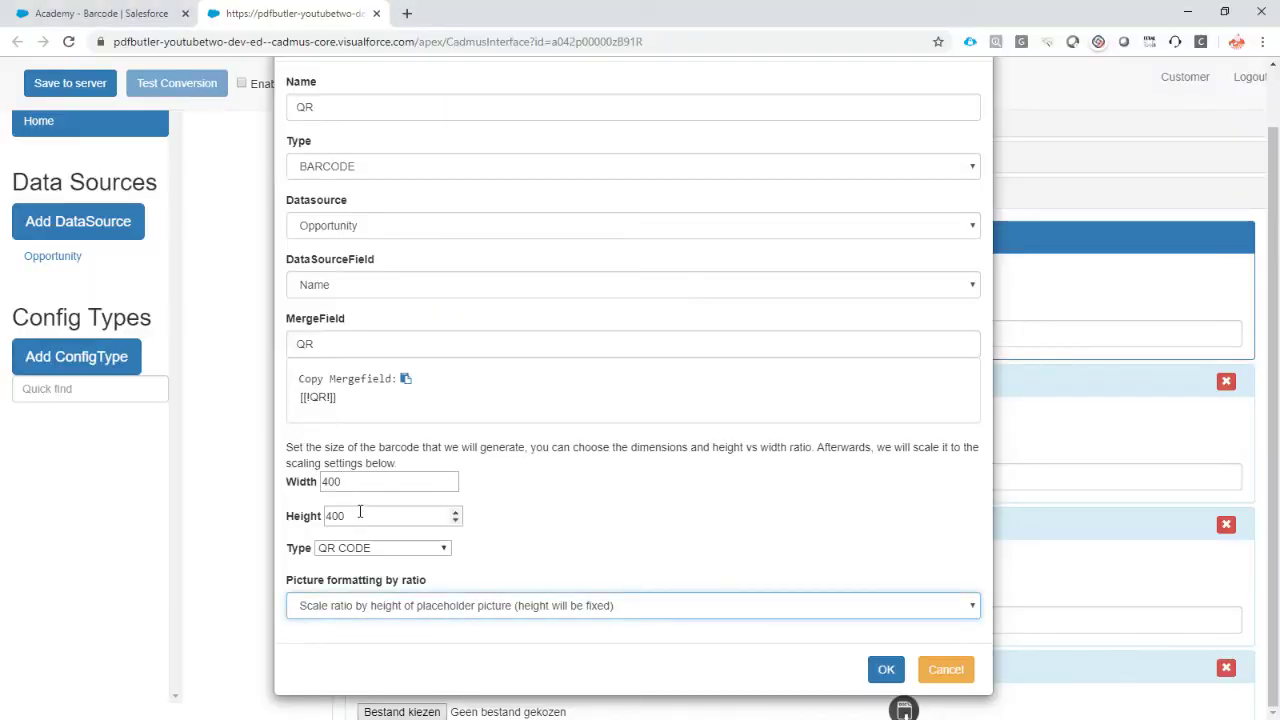
left_click(888, 672)
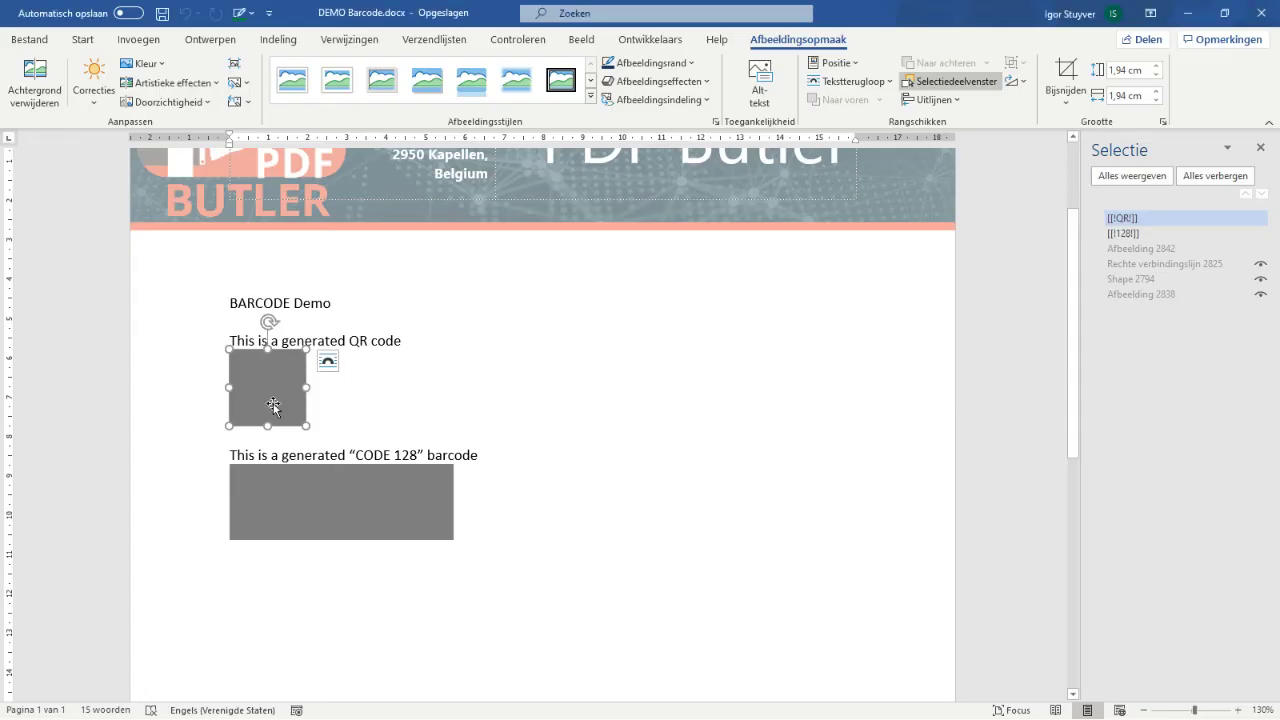
Switch to the Word template and check the object name of the CODE 128 barcode placeholder
left_click(289, 474)
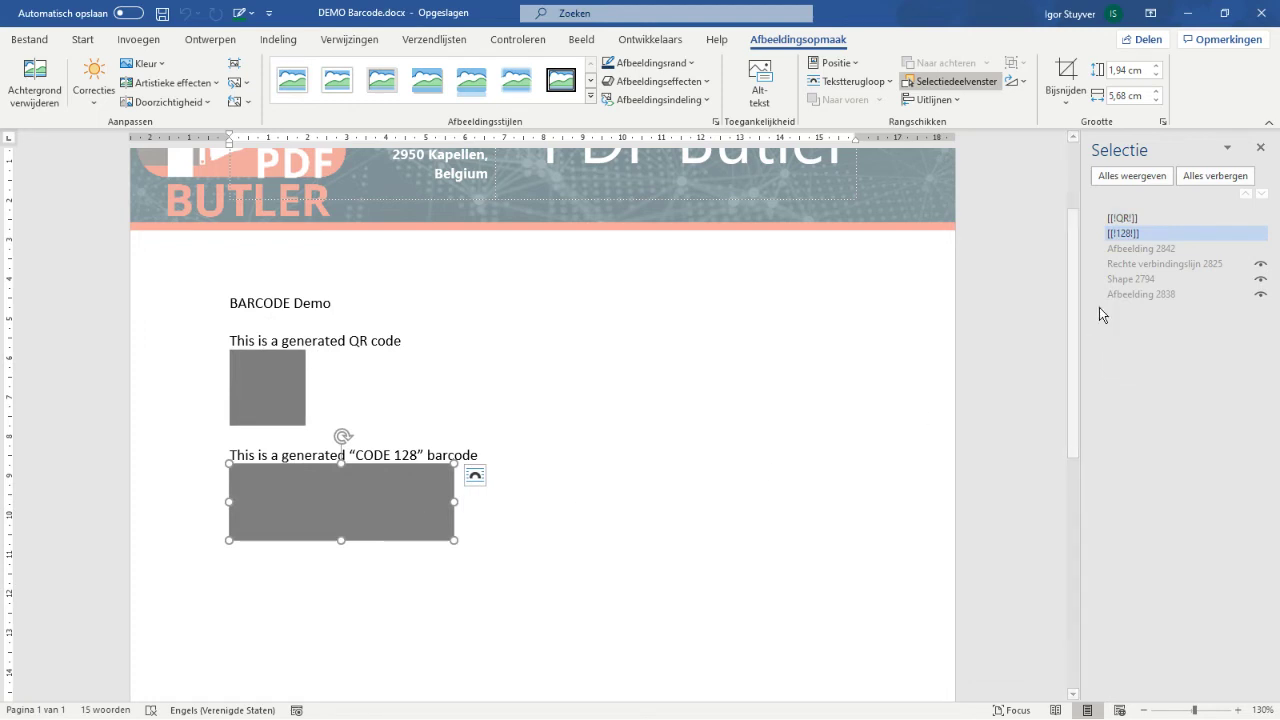
left_click(1126, 236)
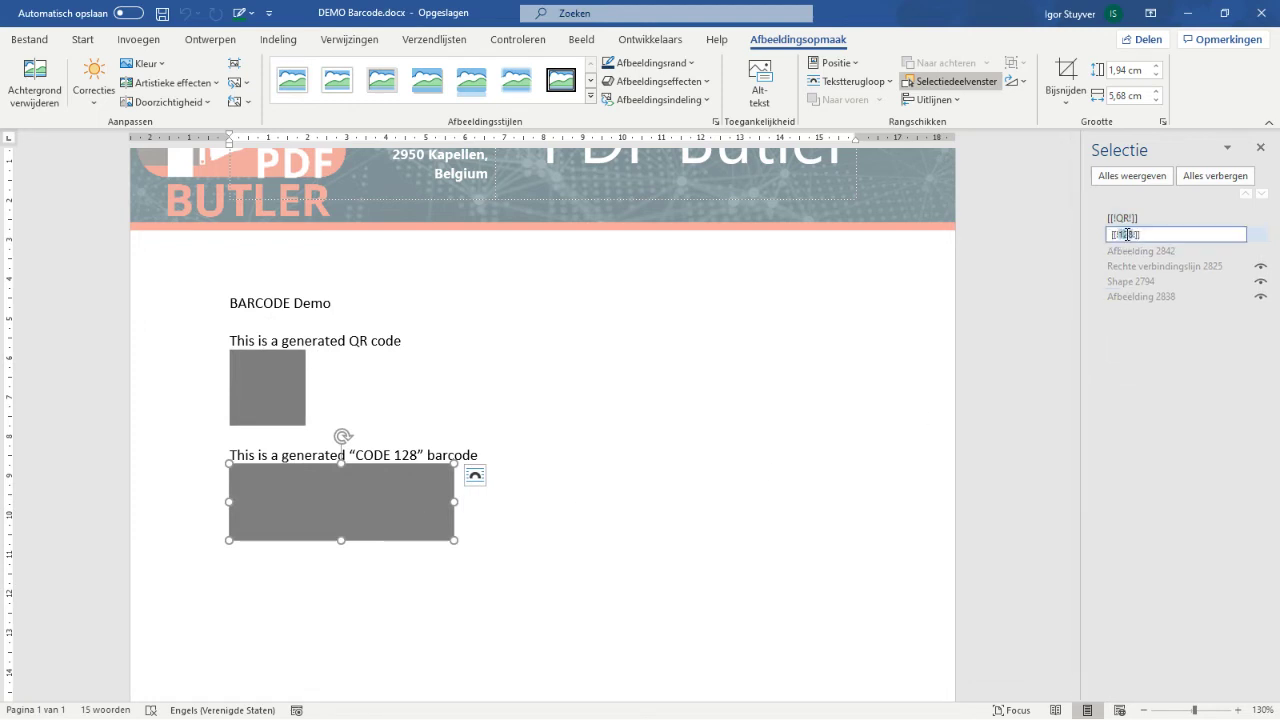
double_click(1127, 234)
key("Return")
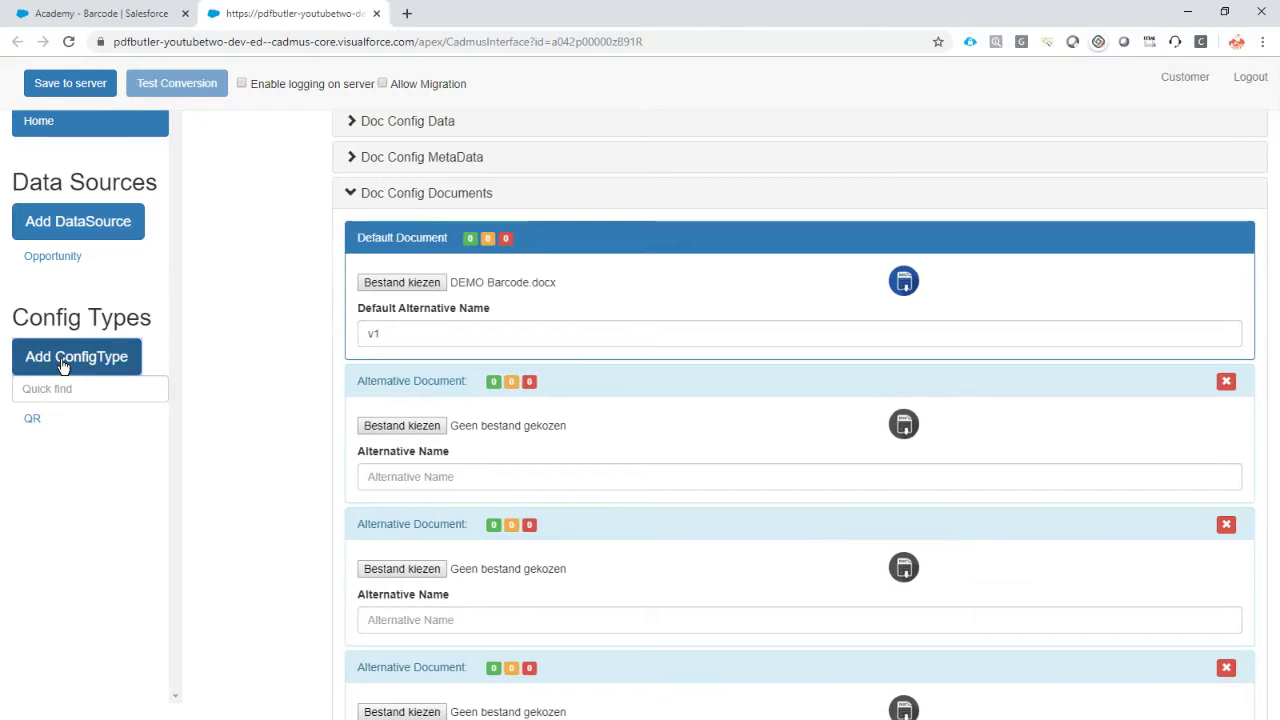
Back in PDF Butler, add a second config type named 128 with type BARCODE
left_click(62, 366)
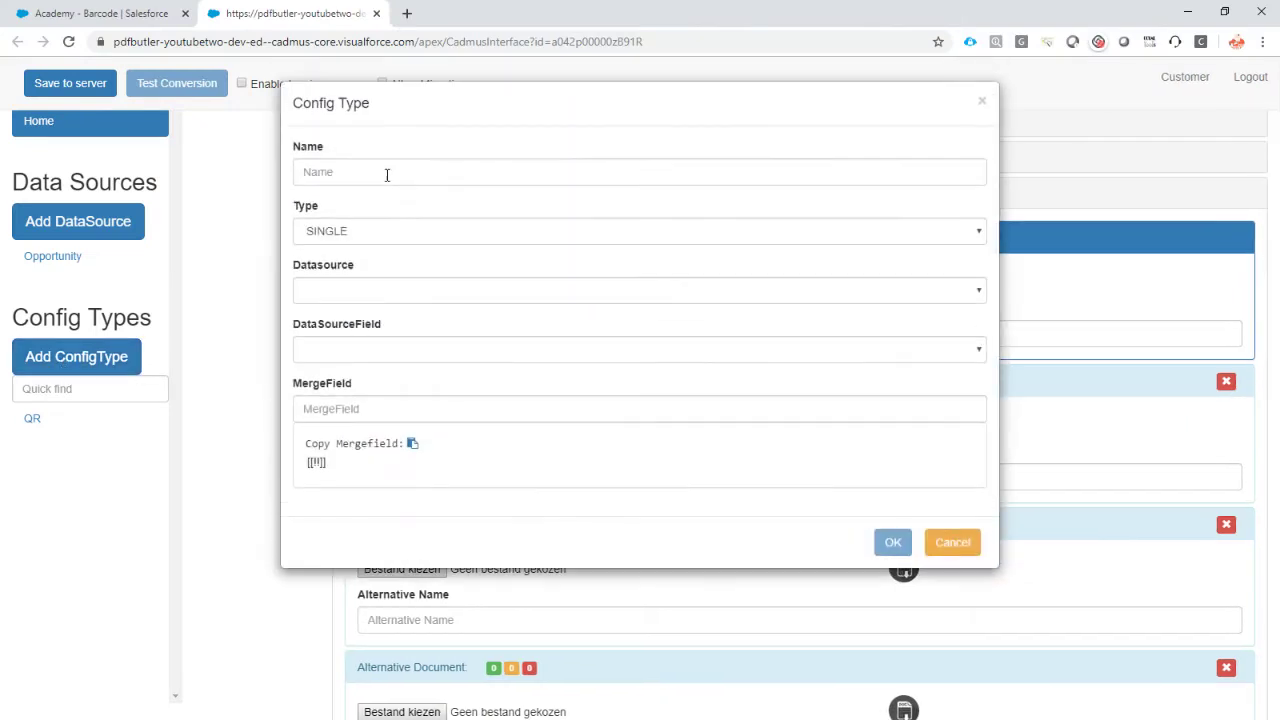
left_click(386, 171)
type("128")
left_click(358, 233)
key("b")
key("Return")
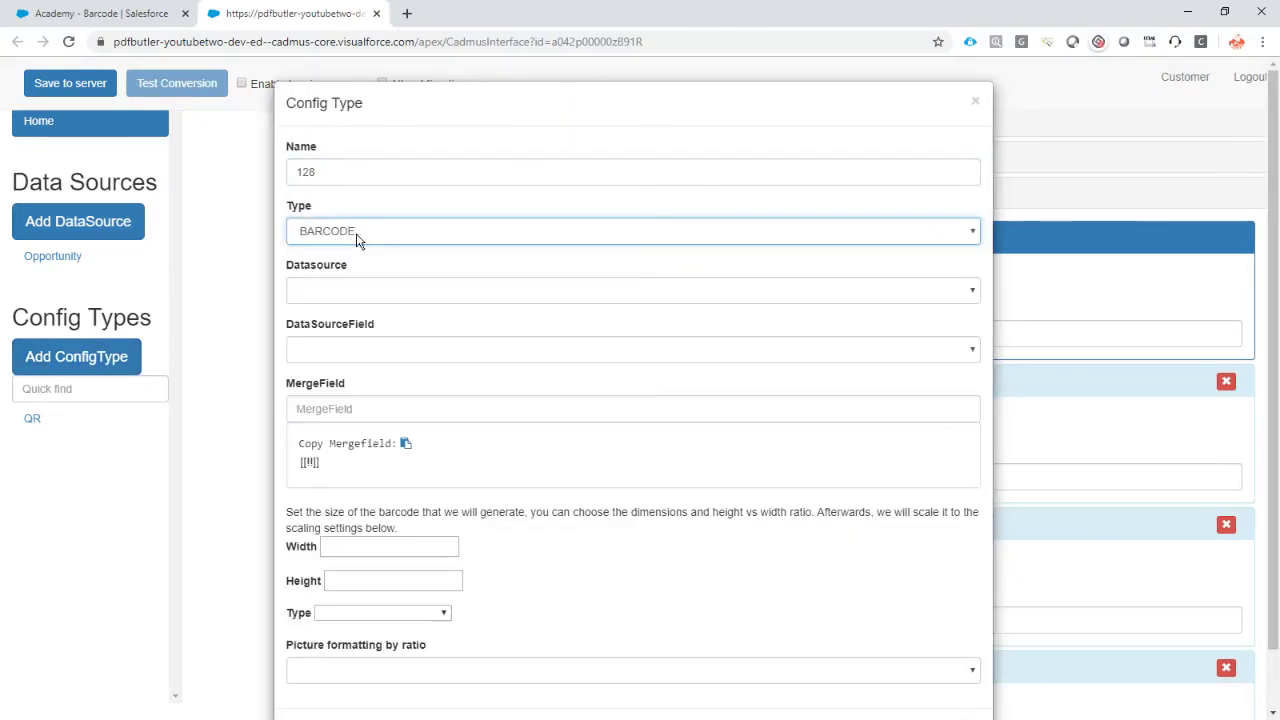
Link the 128 config type to the Id field of the Opportunity data source and set its merge field to 128
left_click(334, 291)
left_click(347, 341)
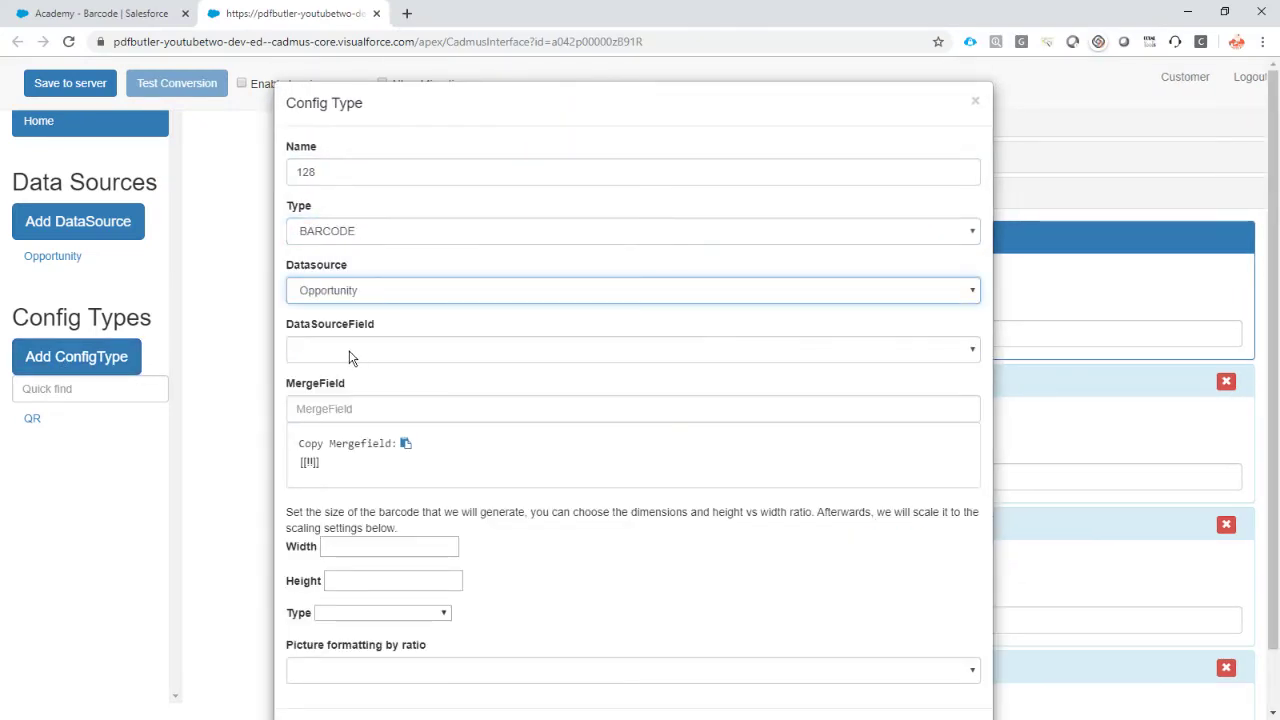
left_click(352, 352)
left_click(356, 397)
left_click(360, 405)
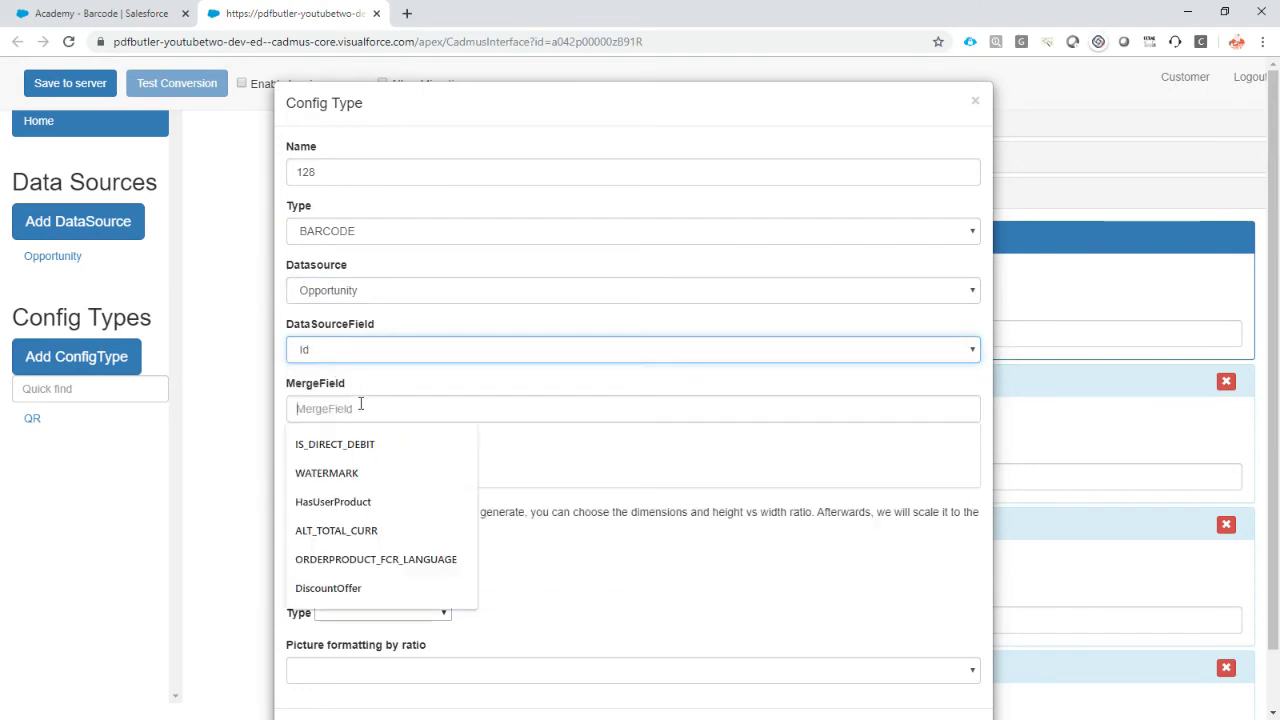
type("128")
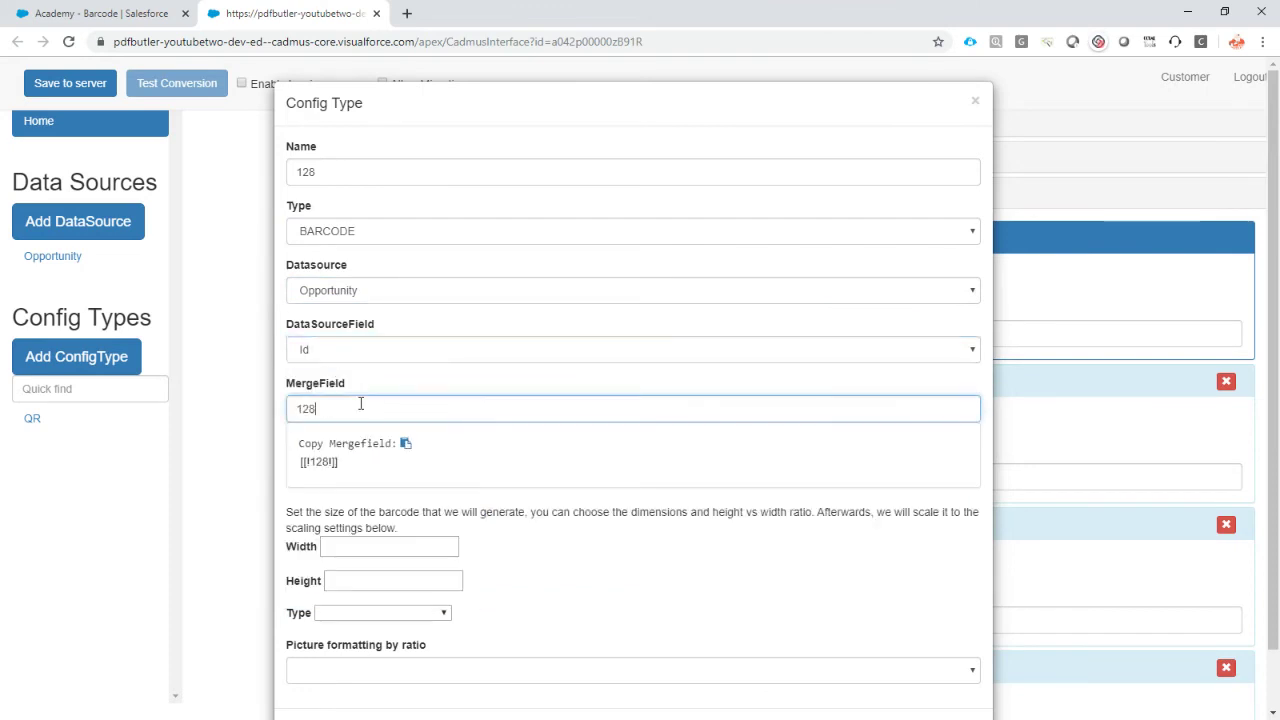
Set the second barcode's generated size to width 300 and height 100, with barcode type CODE 128
left_click(366, 548)
type("300")
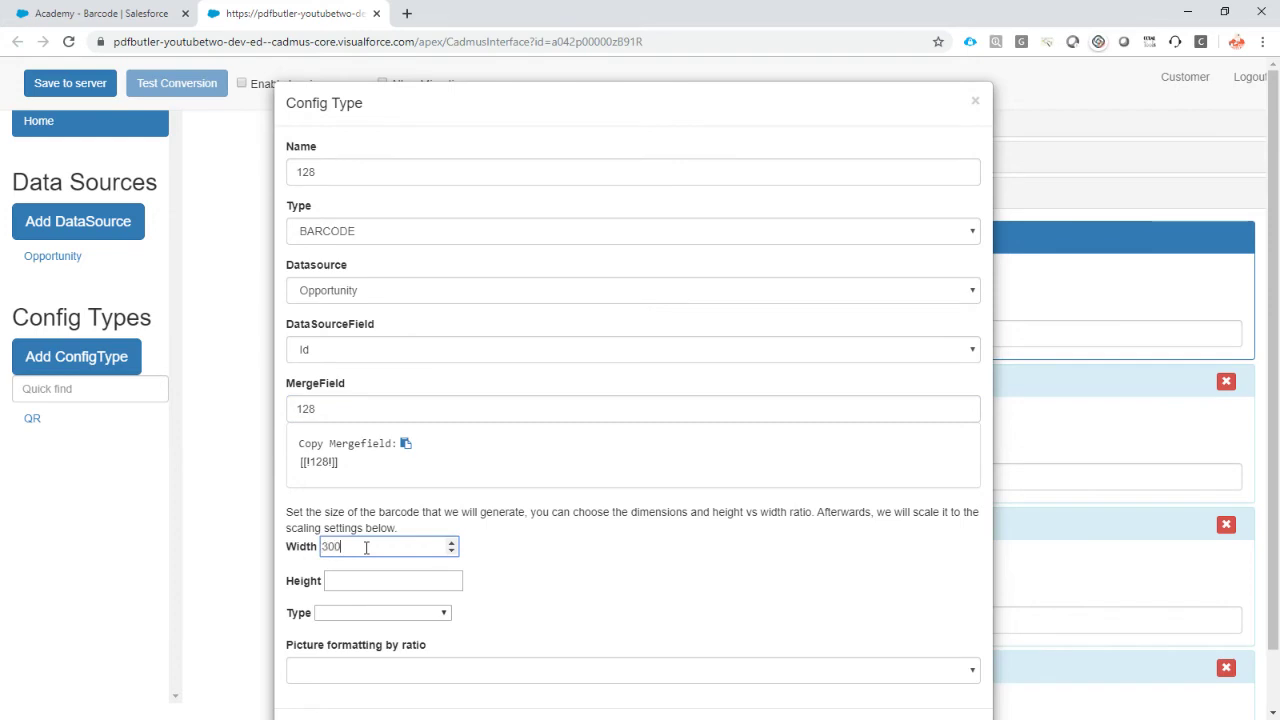
key("Tab")
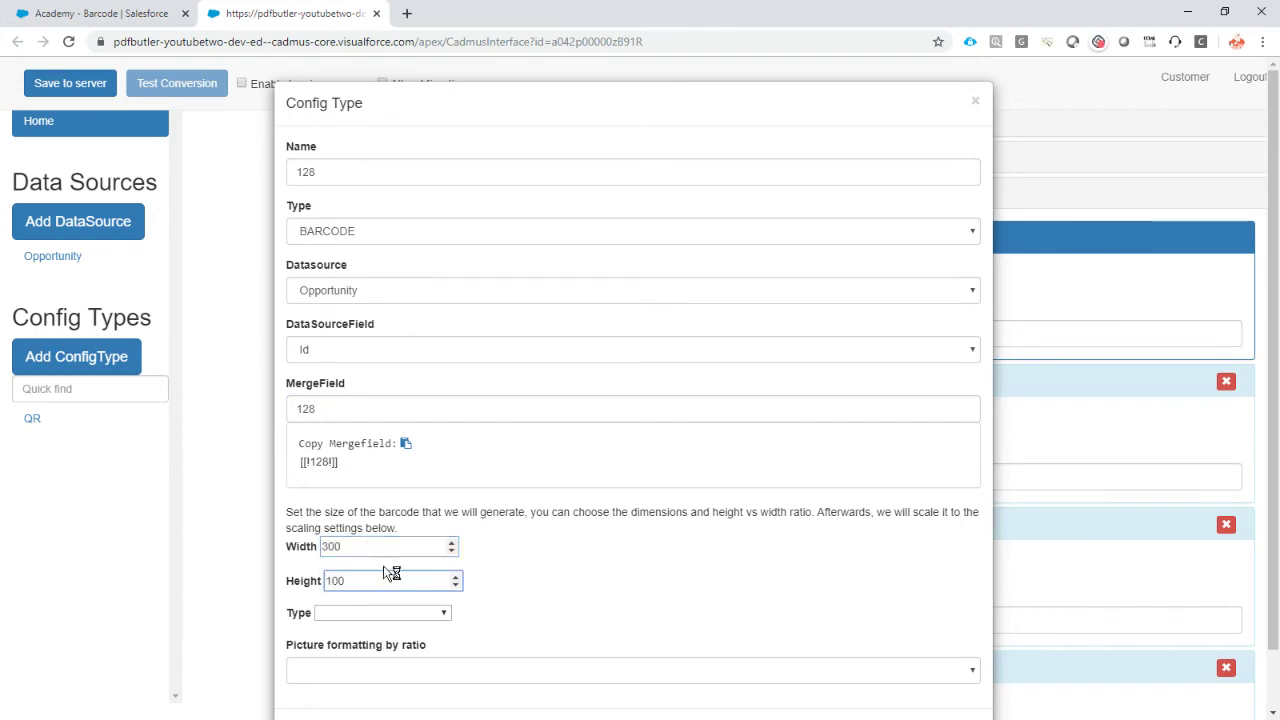
left_click(389, 612)
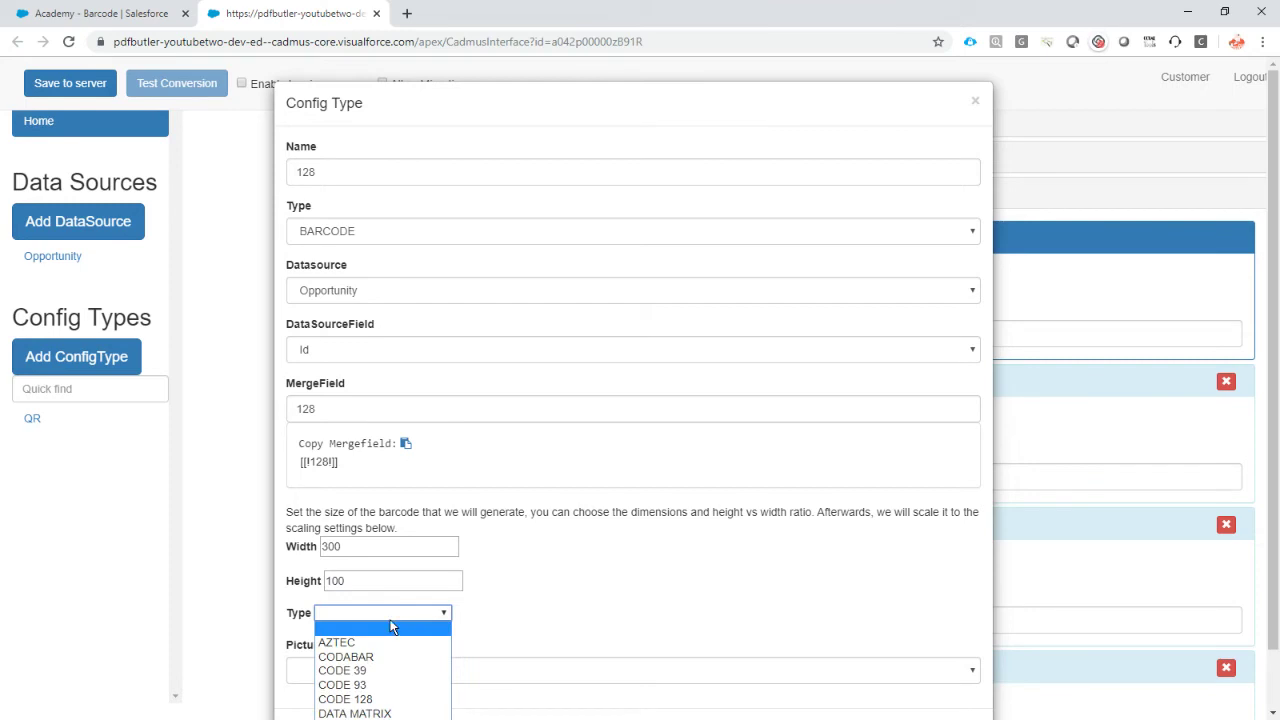
left_click(389, 699)
Set the 128 picture formatting to scale ratio by width of the placeholder picture, confirm it, and save the Doc Config to the server
left_click(366, 674)
scroll(480, 600, "down", 1)
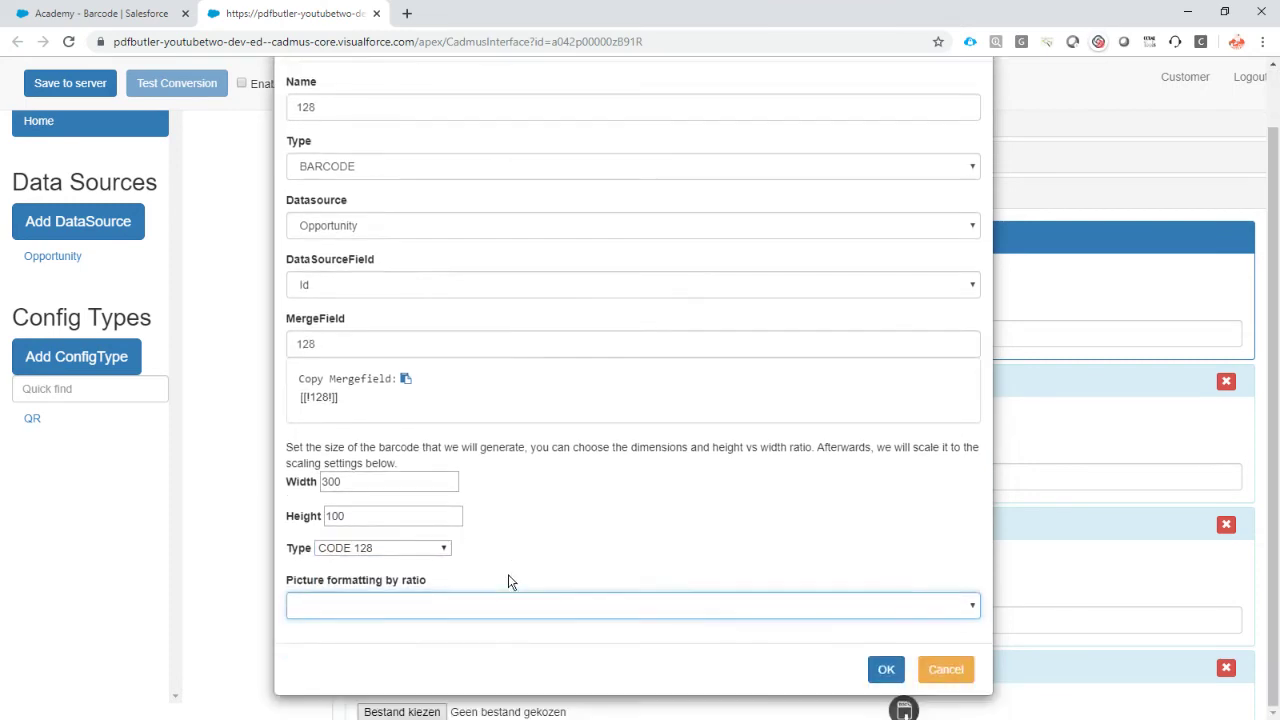
left_click(433, 605)
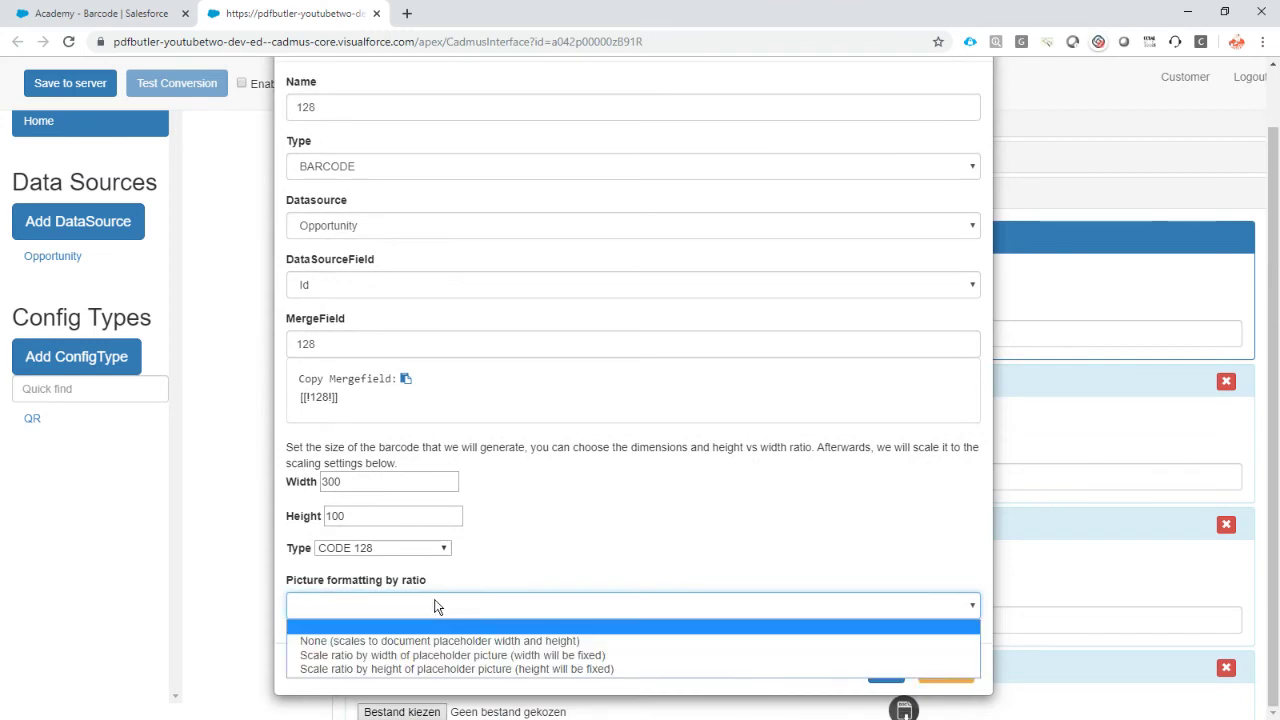
left_click(594, 654)
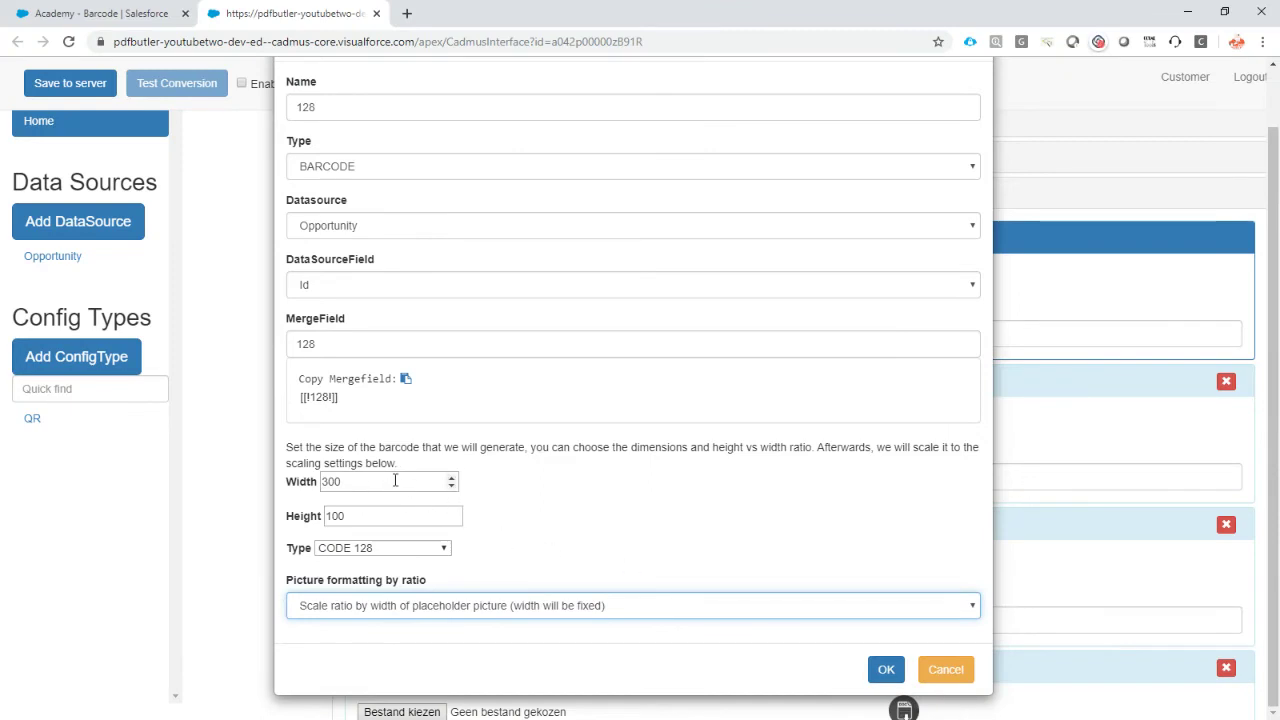
left_click(878, 668)
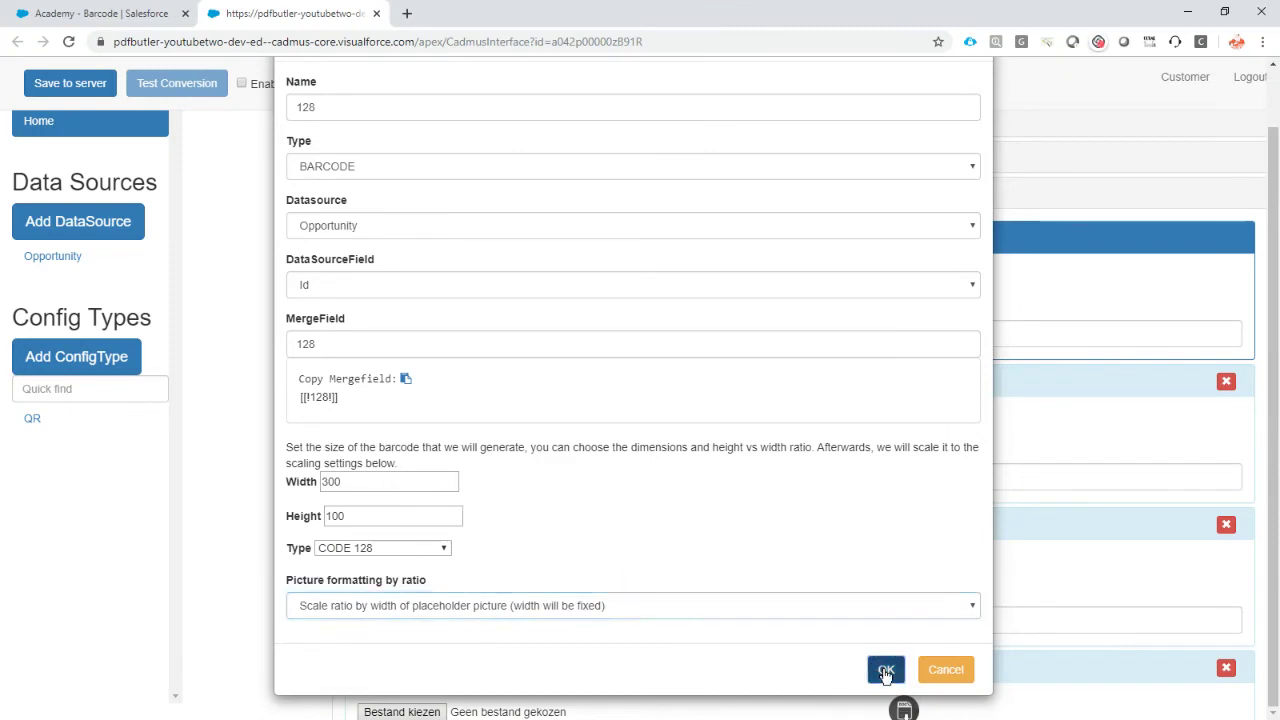
left_click(84, 88)
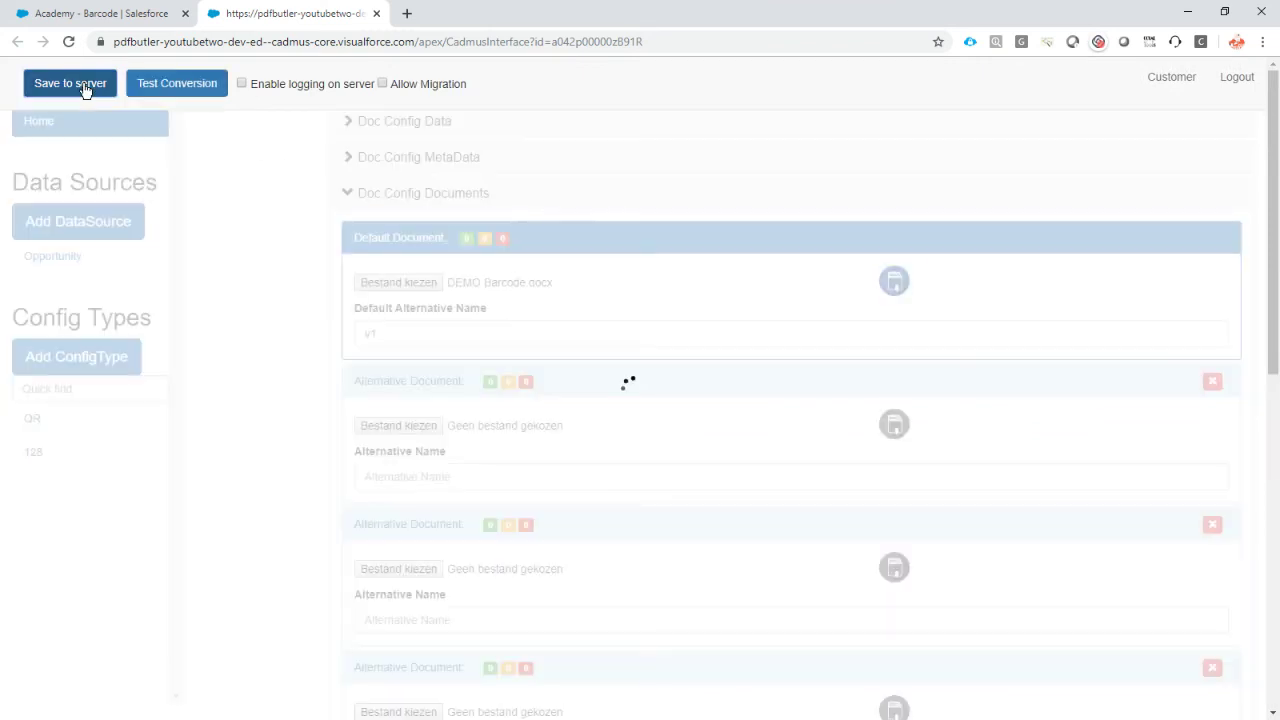
Return to the Academy - Barcode record in Salesforce and copy its record ID from the page address
left_click(87, 20)
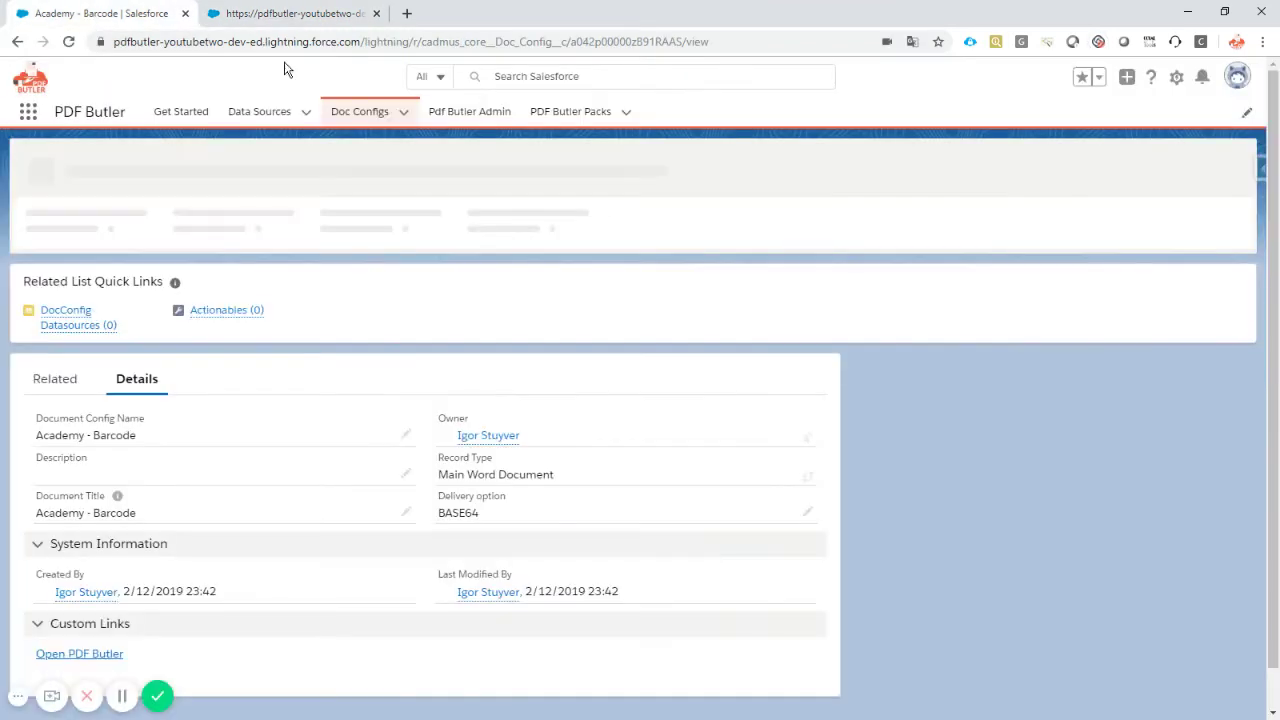
left_click(636, 46)
double_click(636, 46)
key("ctrl+c")
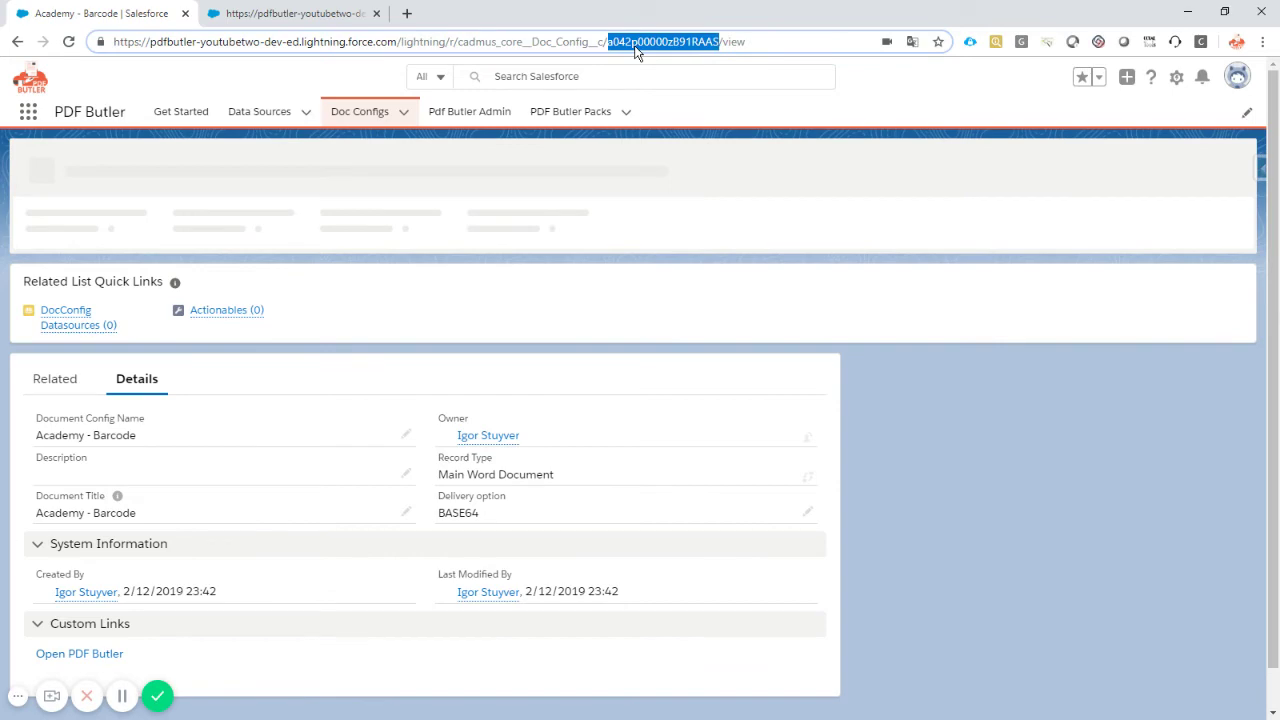
Find Opportunities in the App Launcher and open the Rhino Cars opportunity
left_click(18, 110)
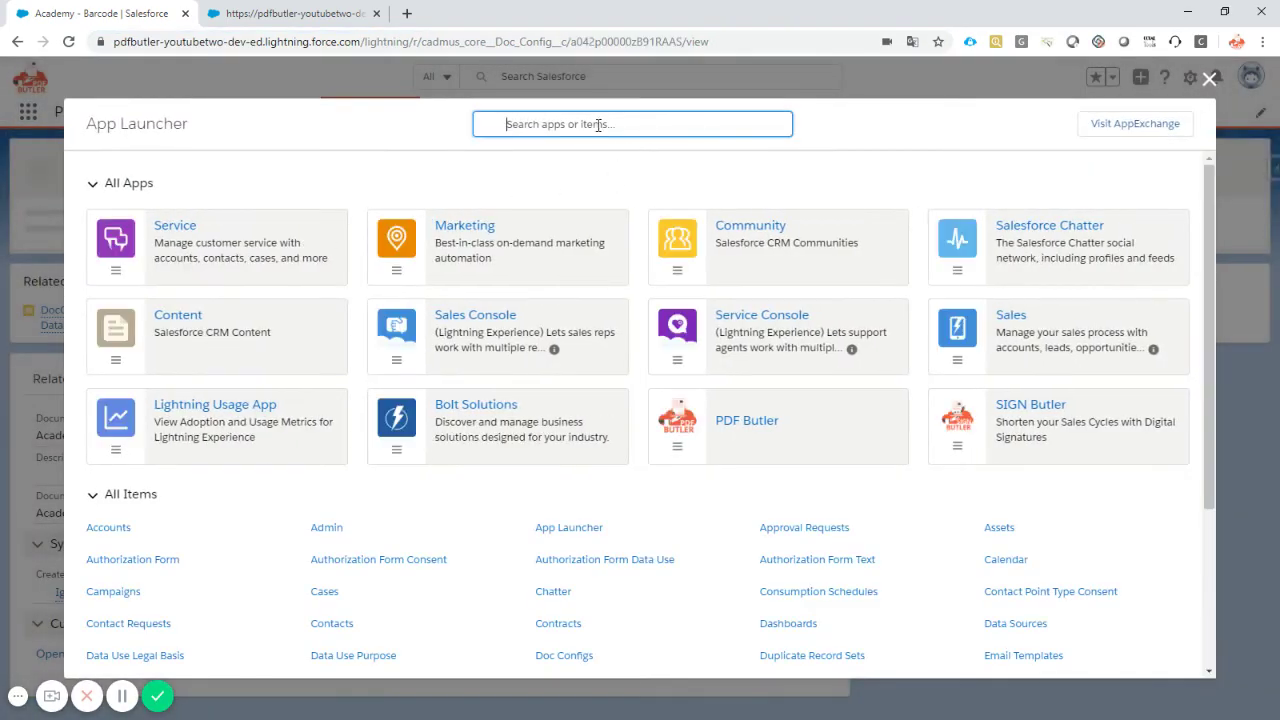
type("o/Op")
type("p")
left_click(143, 276)
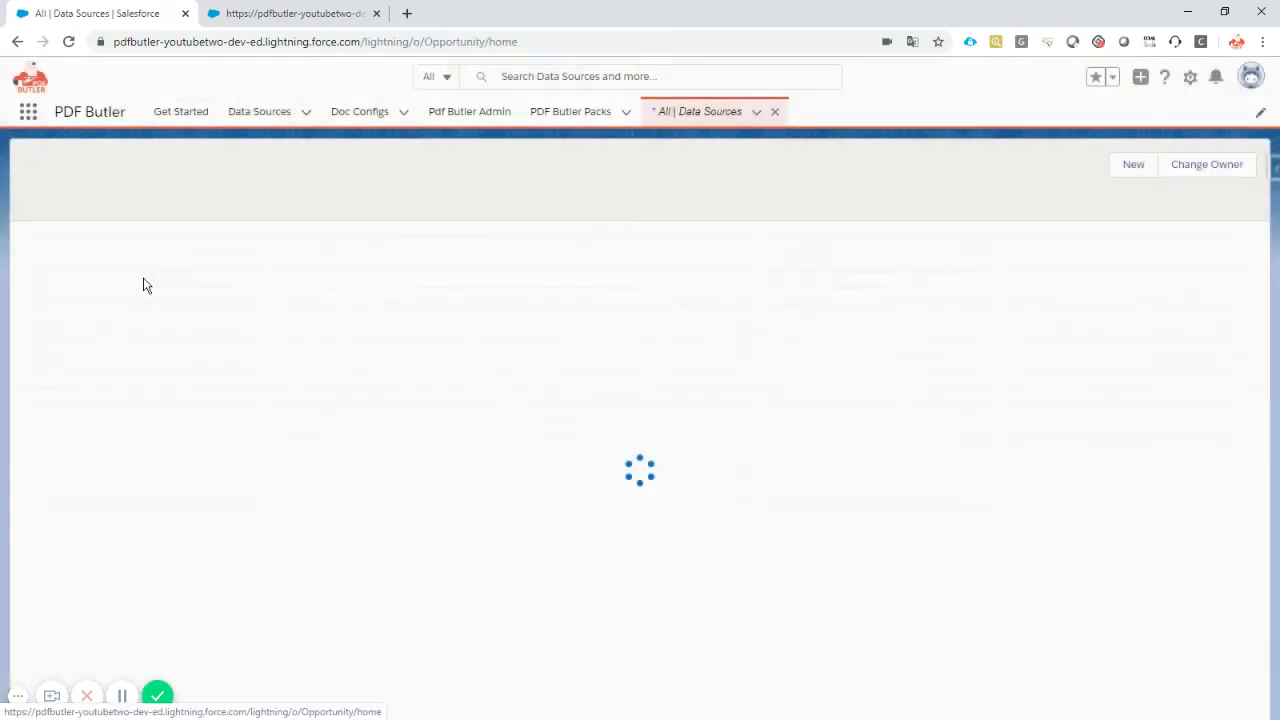
left_click(142, 258)
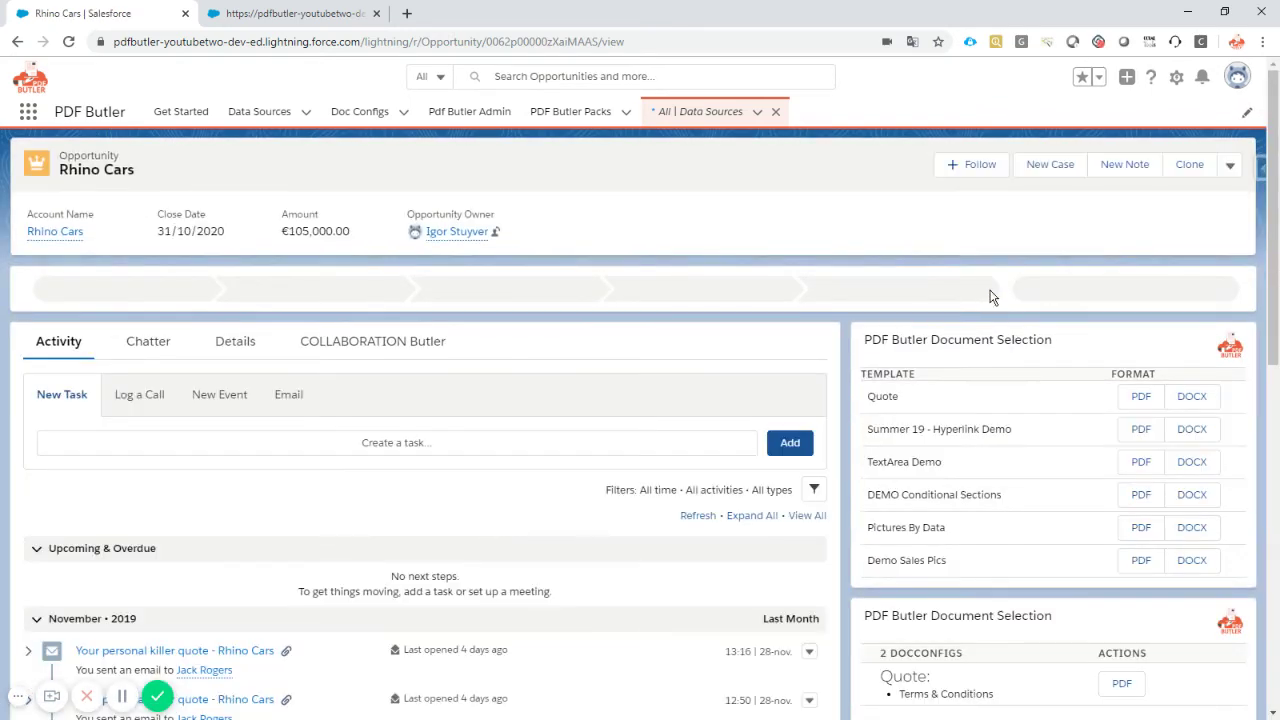
Open the Opportunity record page for editing and select the upper PDF Butler Document Selection component
left_click(1177, 80)
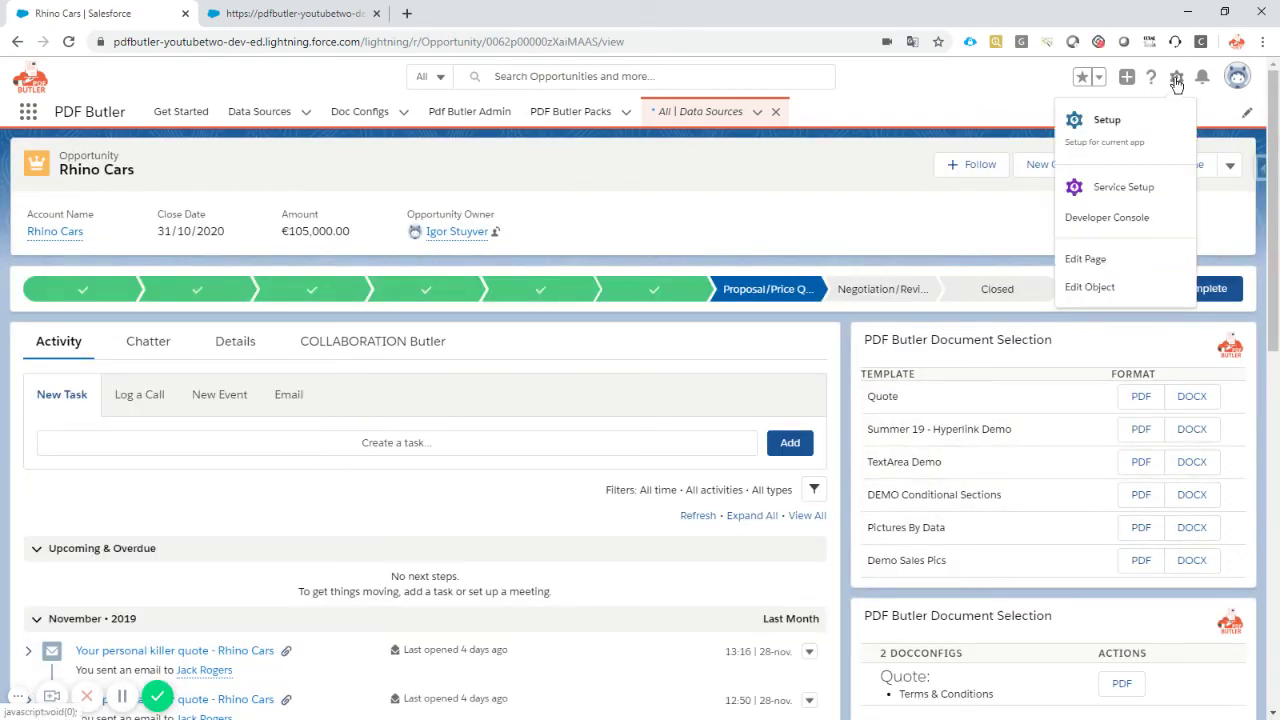
left_click(1112, 261)
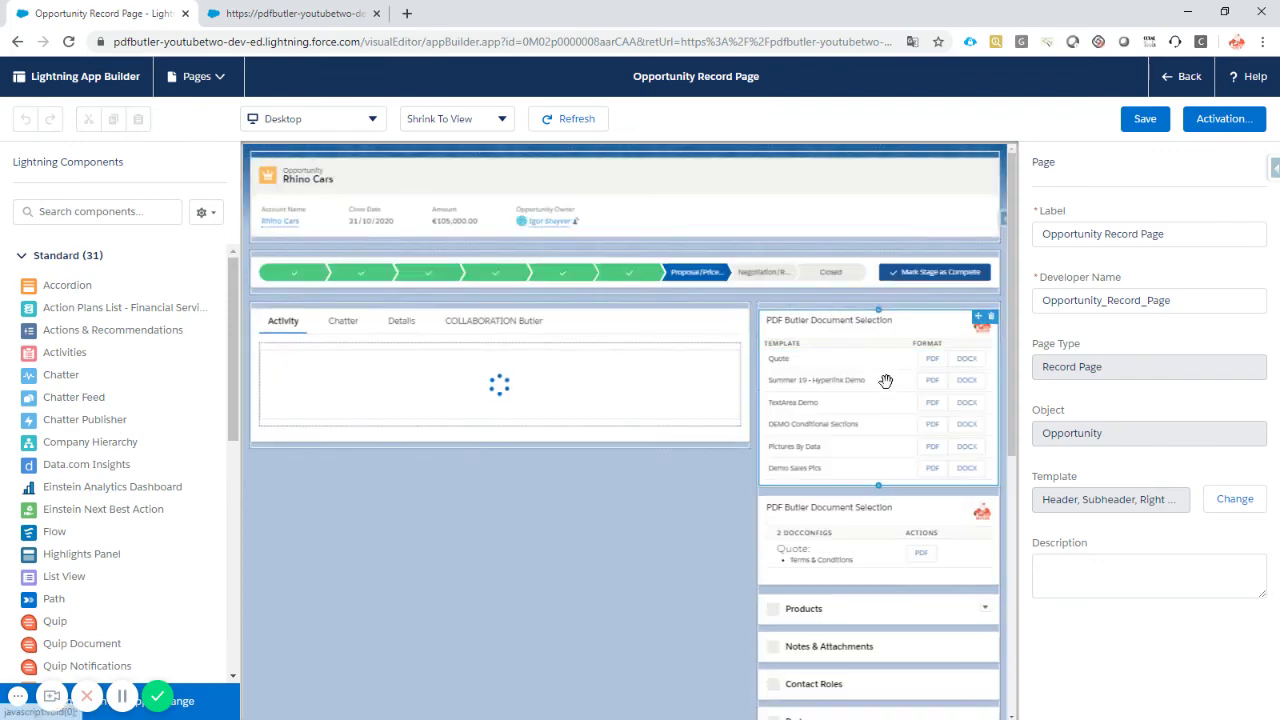
left_click(887, 381)
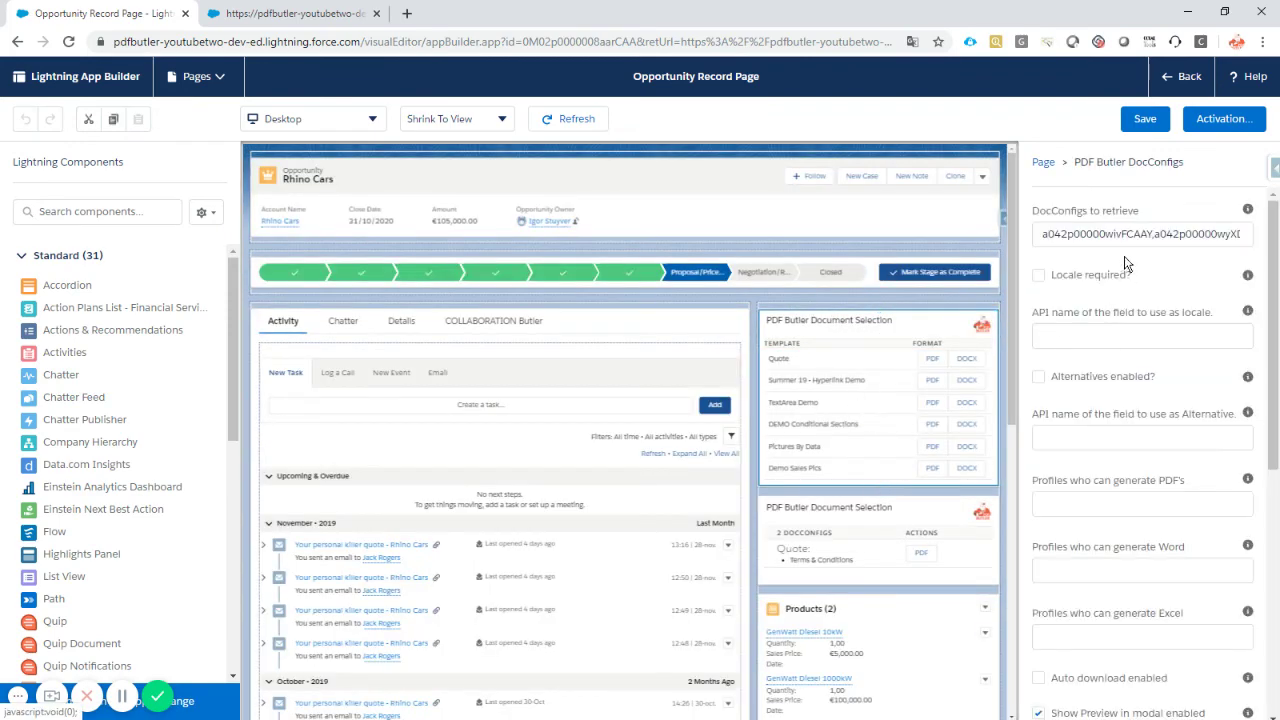
Append a comma and the copied Academy - Barcode record ID to the component's DocConfigs to retrieve, and save the page
left_click(1174, 235)
key("End")
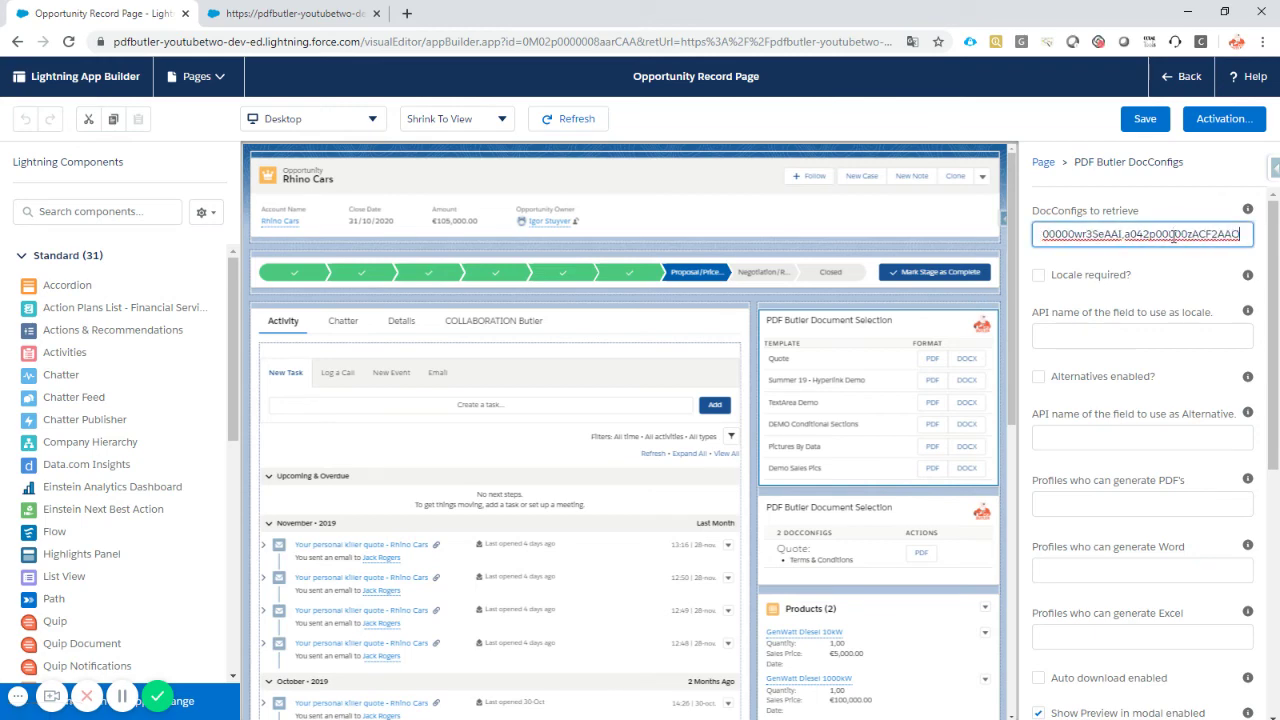
type(",a042p000000zAGcAAG,a042p000000zAYQNAA4")
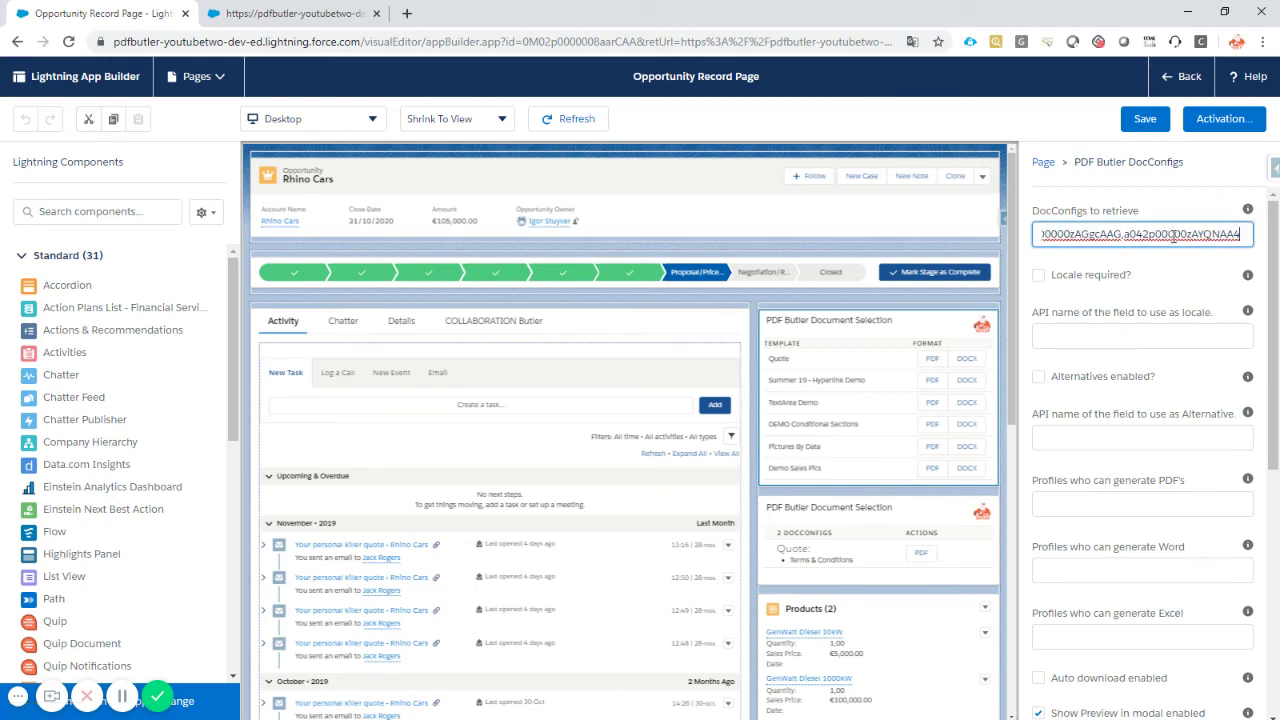
type(",")
key("ctrl+v")
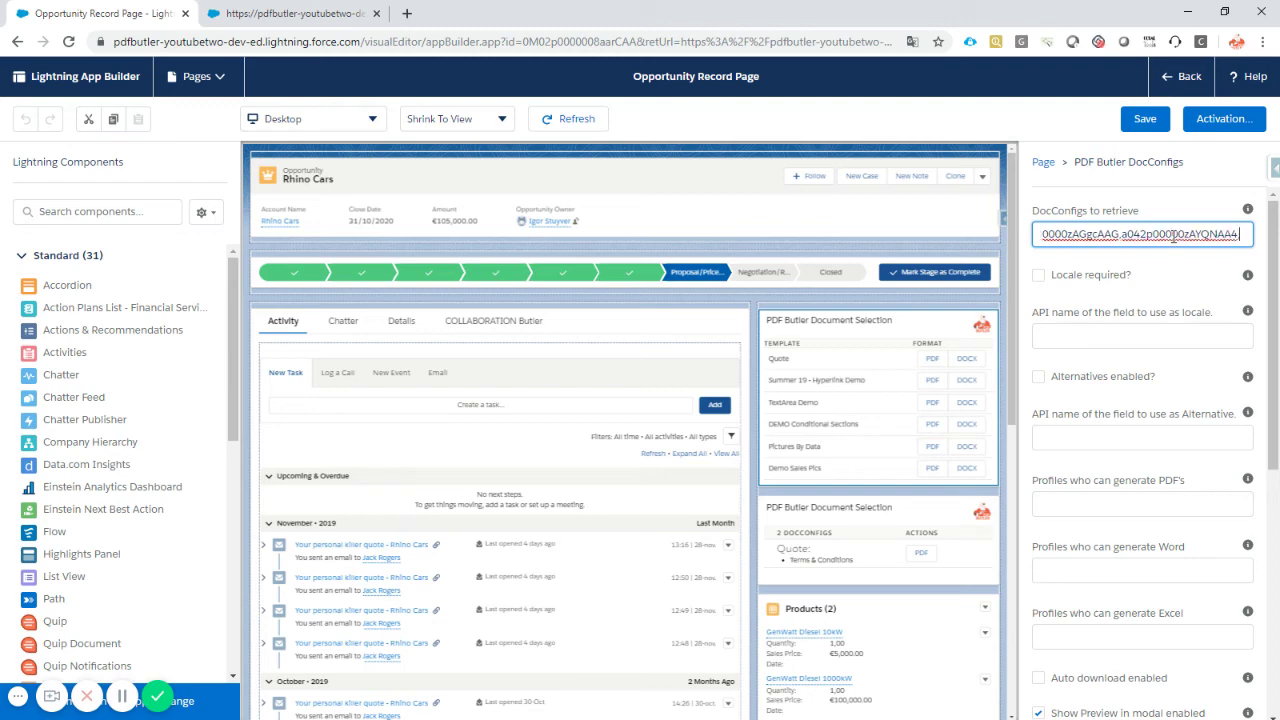
left_click(1143, 121)
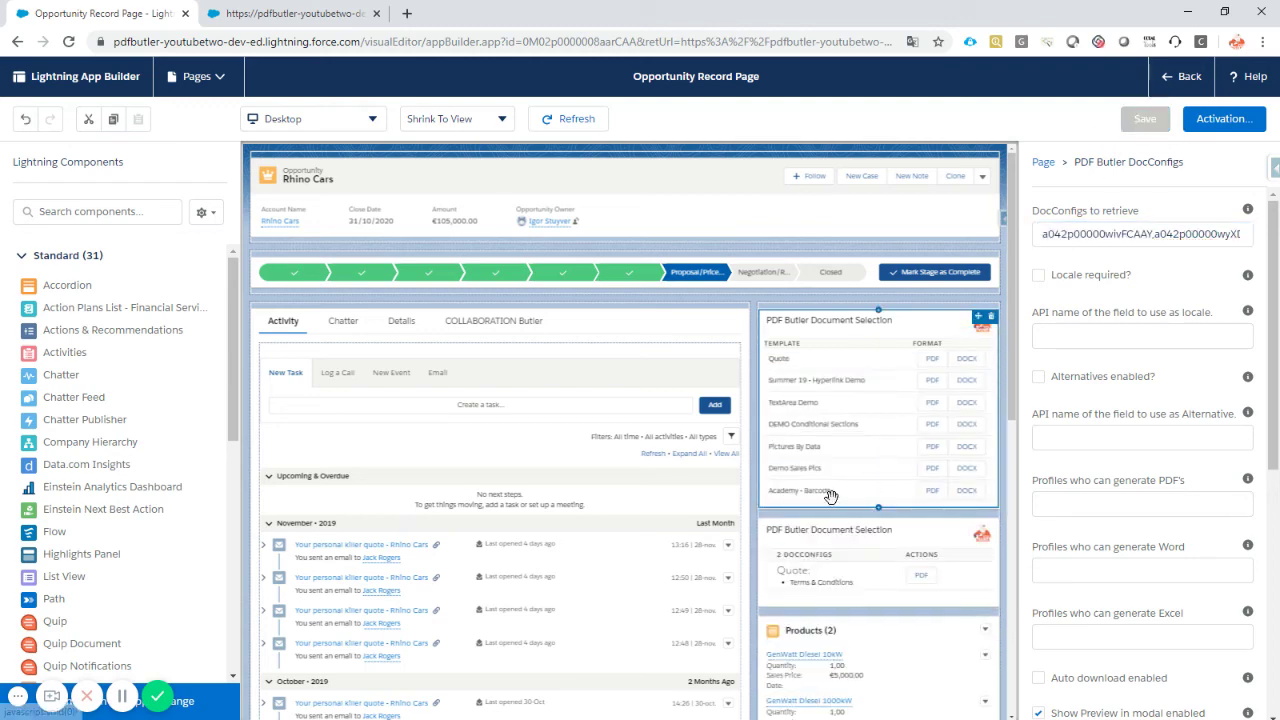
Return to the Rhino Cars opportunity, preview the Academy - Barcode document as PDF, and close the preview
left_click(1183, 80)
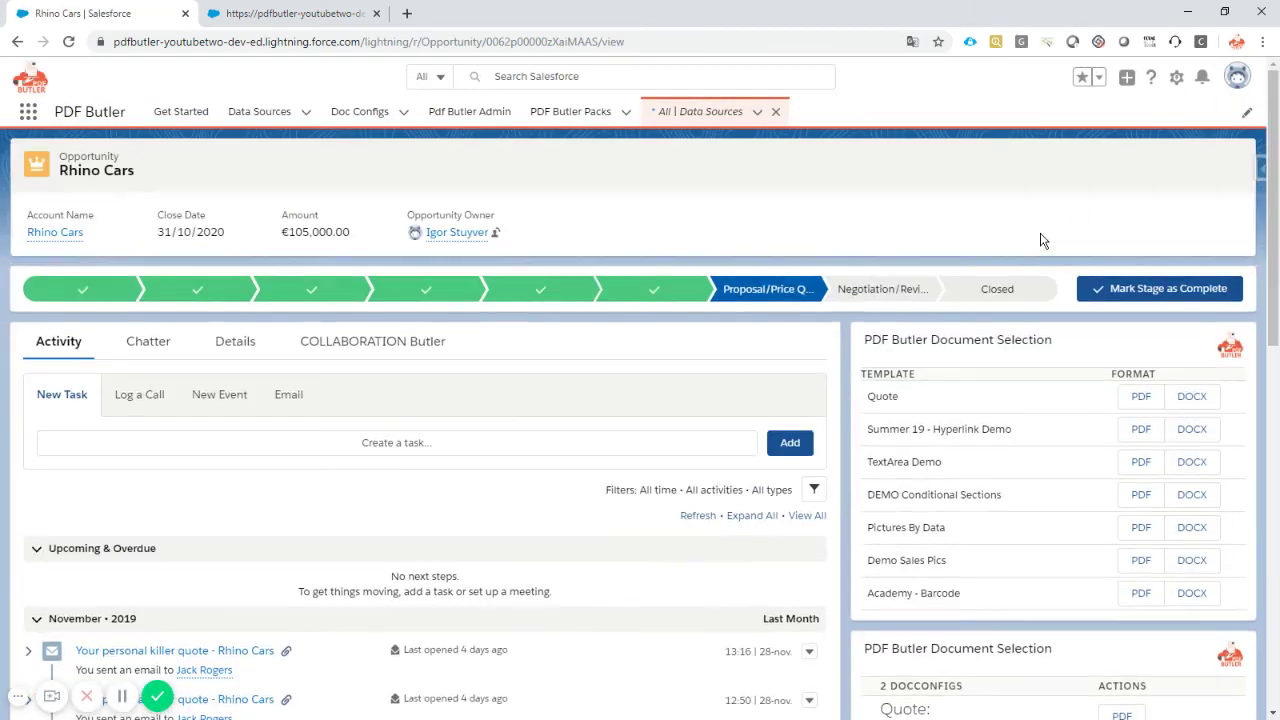
left_click(1142, 595)
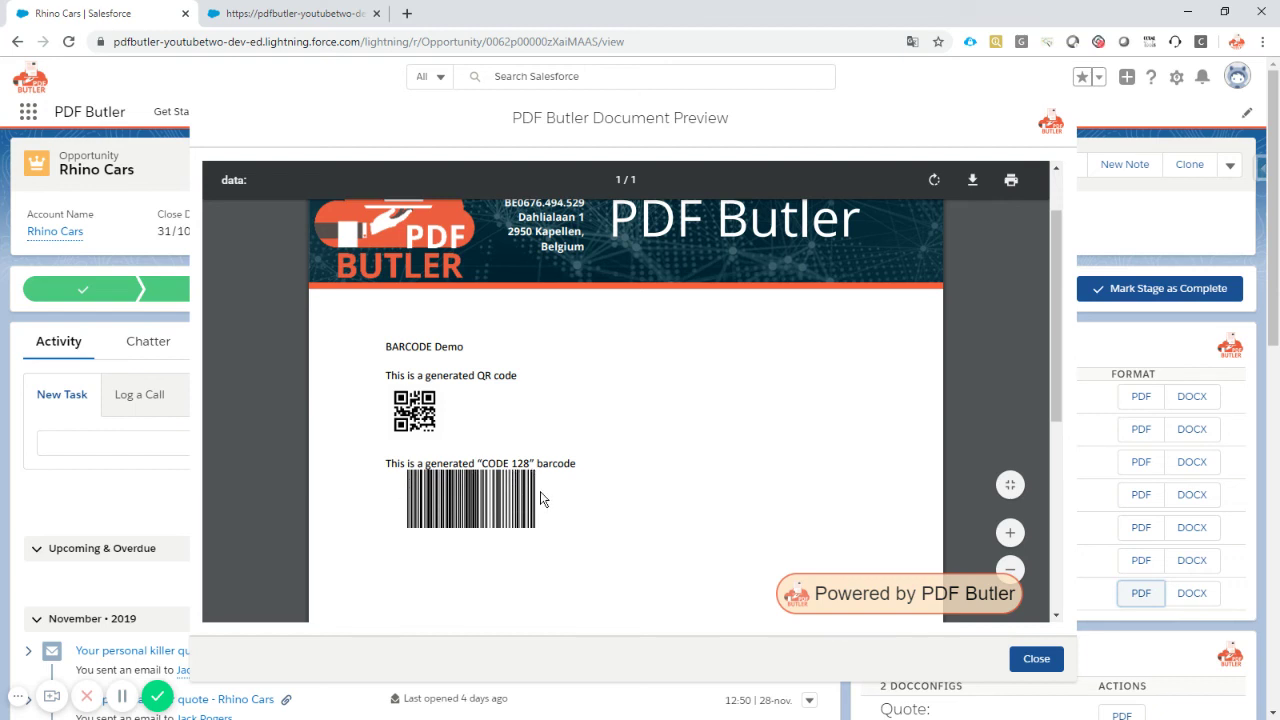
left_click(1030, 658)
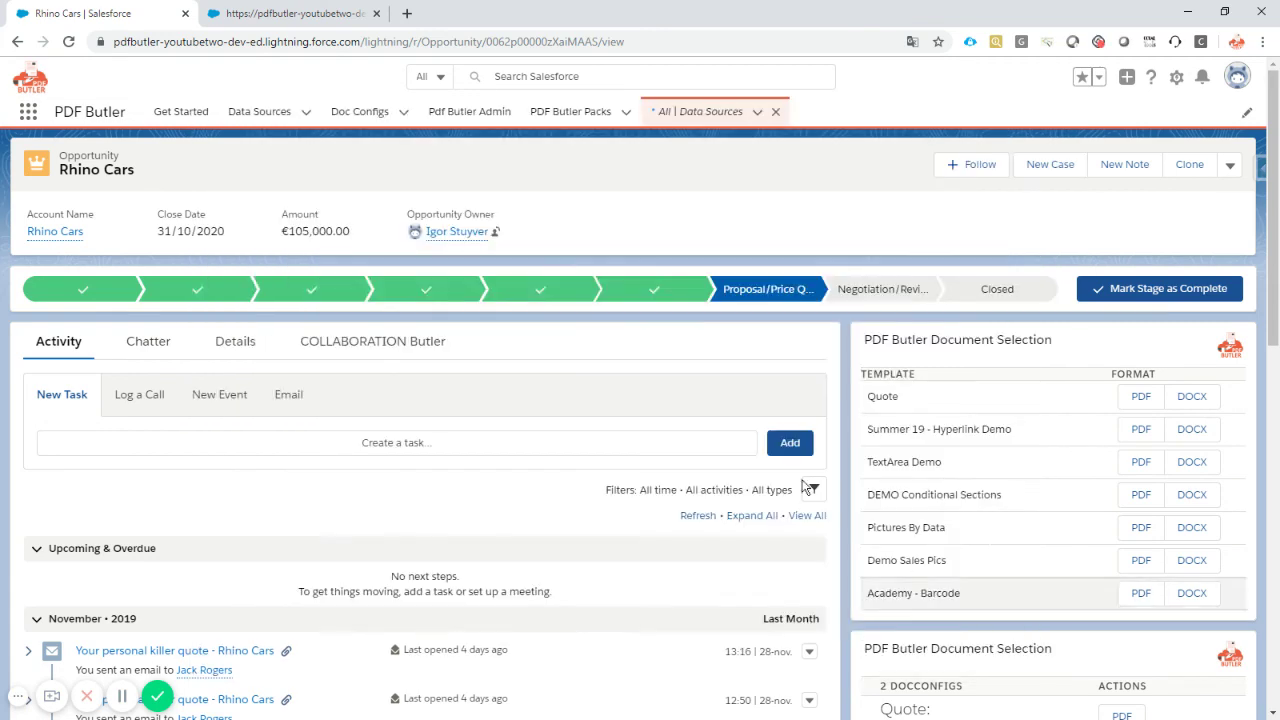
In the Doc Config, set the 128 barcode's generated height to 50, confirm it, and save to the server
left_click(313, 19)
left_click(88, 452)
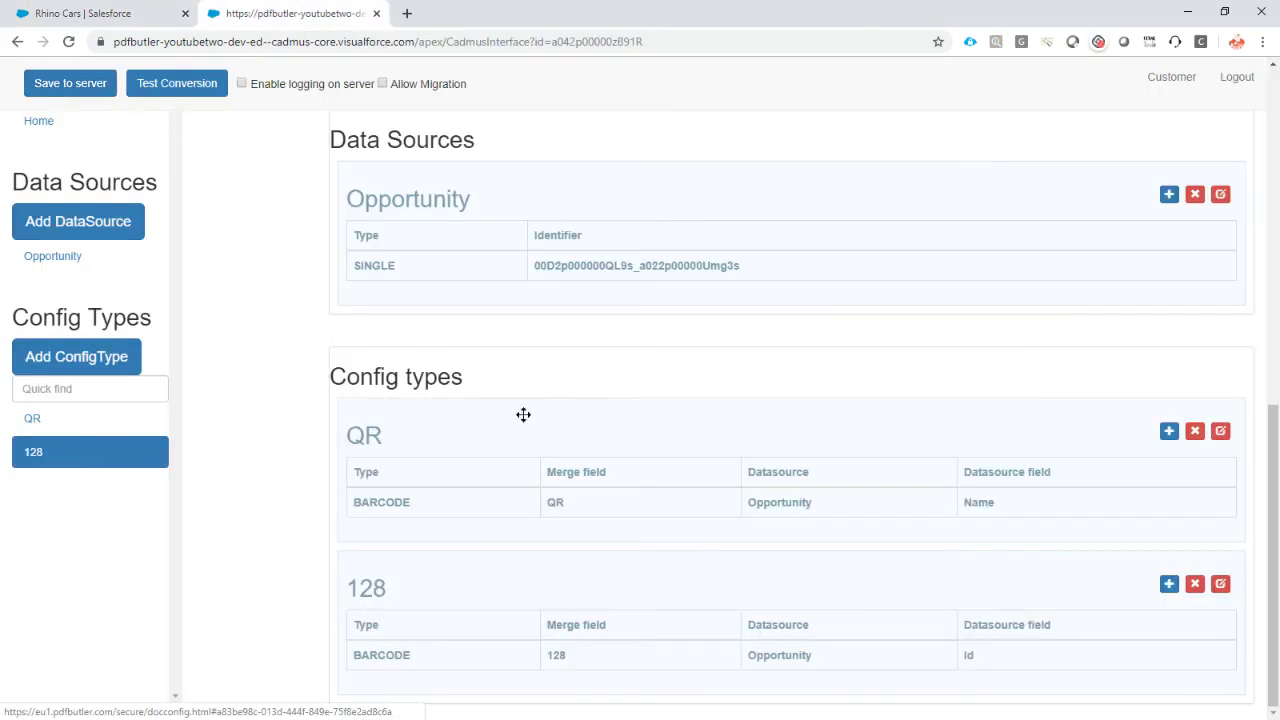
left_click(1220, 586)
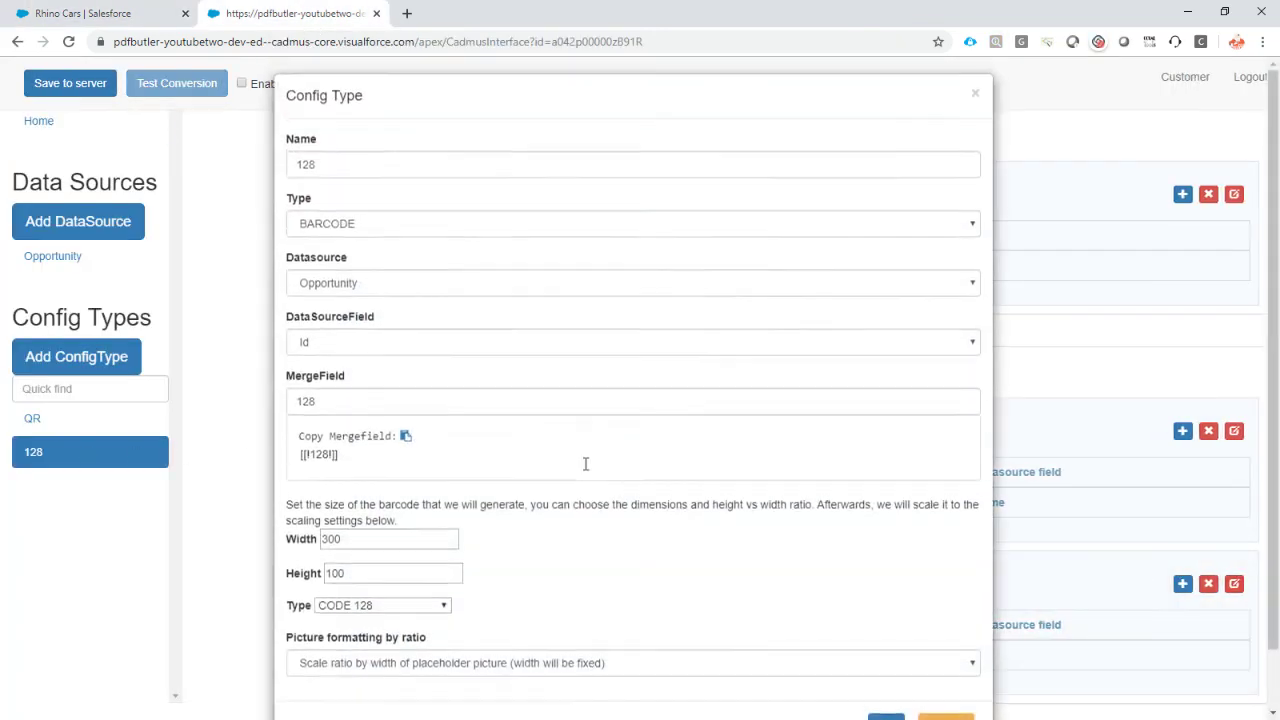
scroll(346, 481, "down", 1)
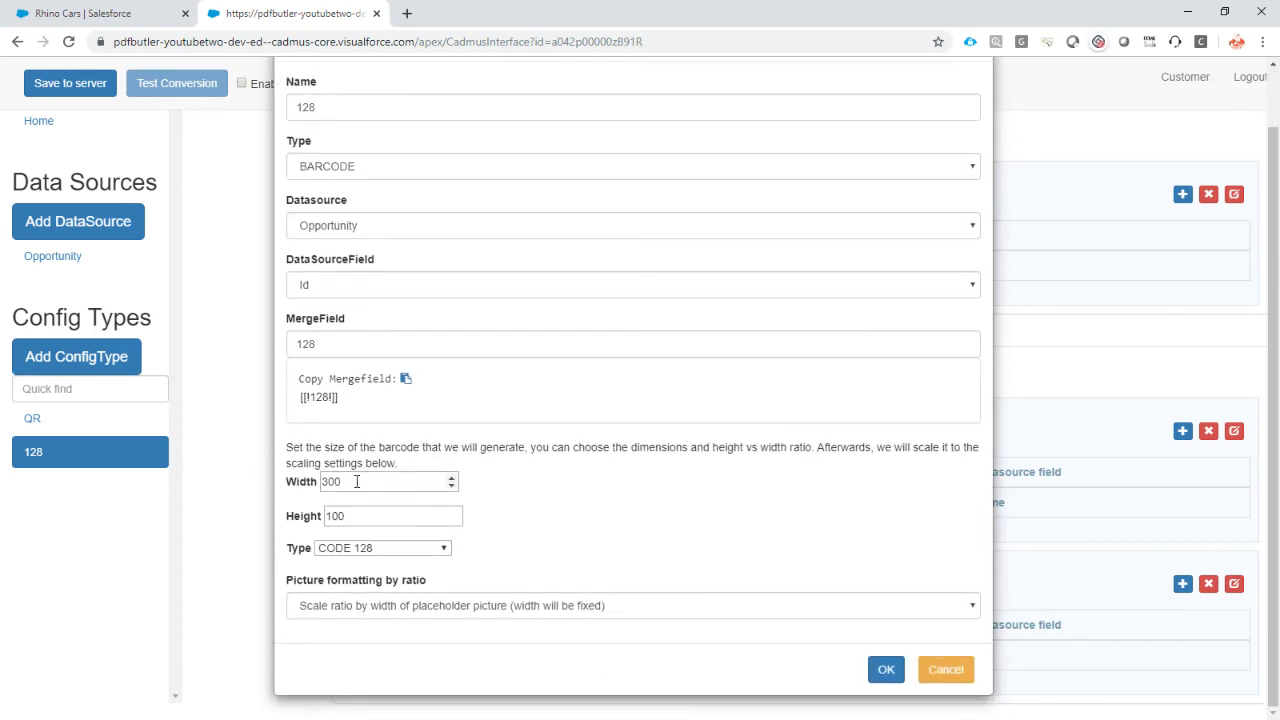
left_click(371, 516)
double_click(371, 516)
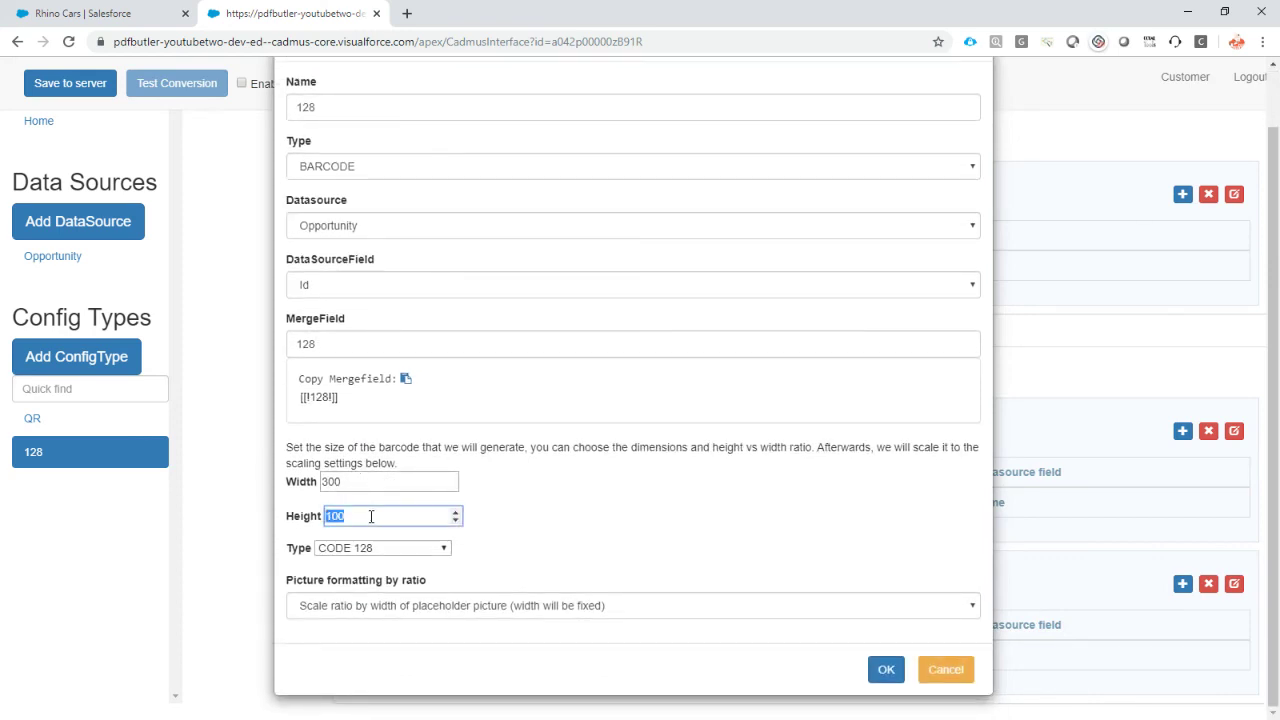
type("50")
left_click(882, 671)
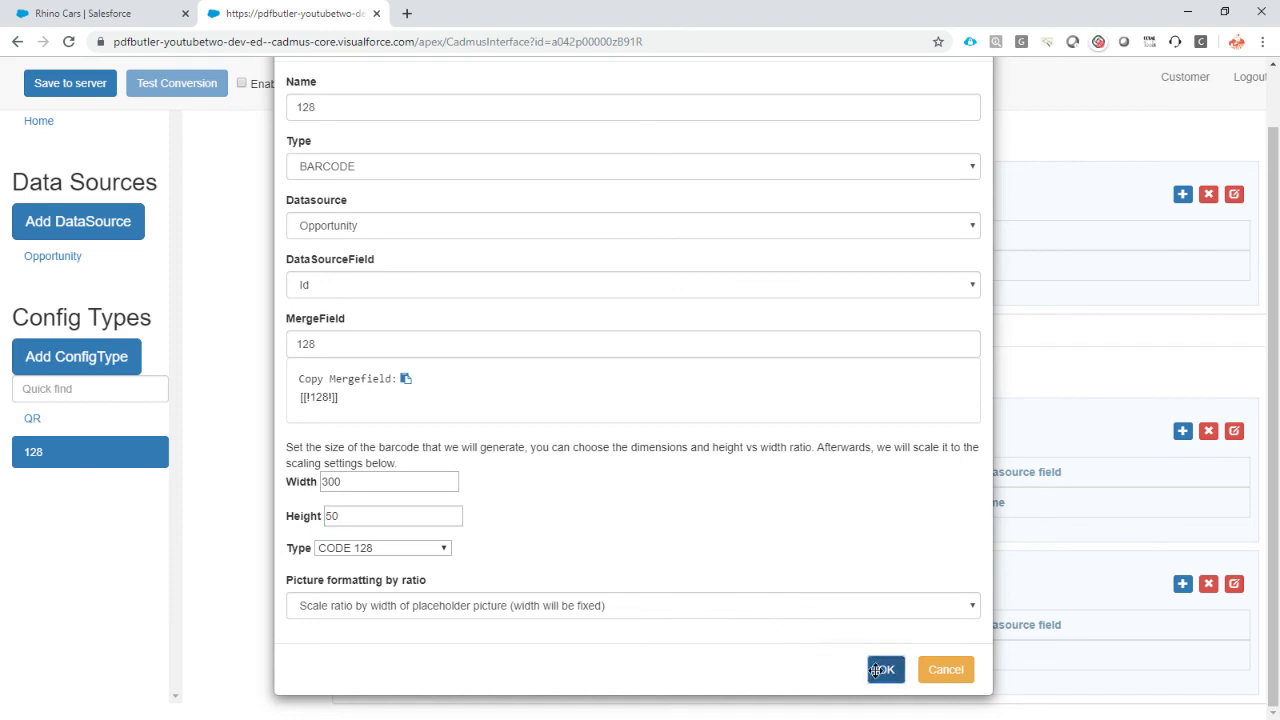
left_click(88, 85)
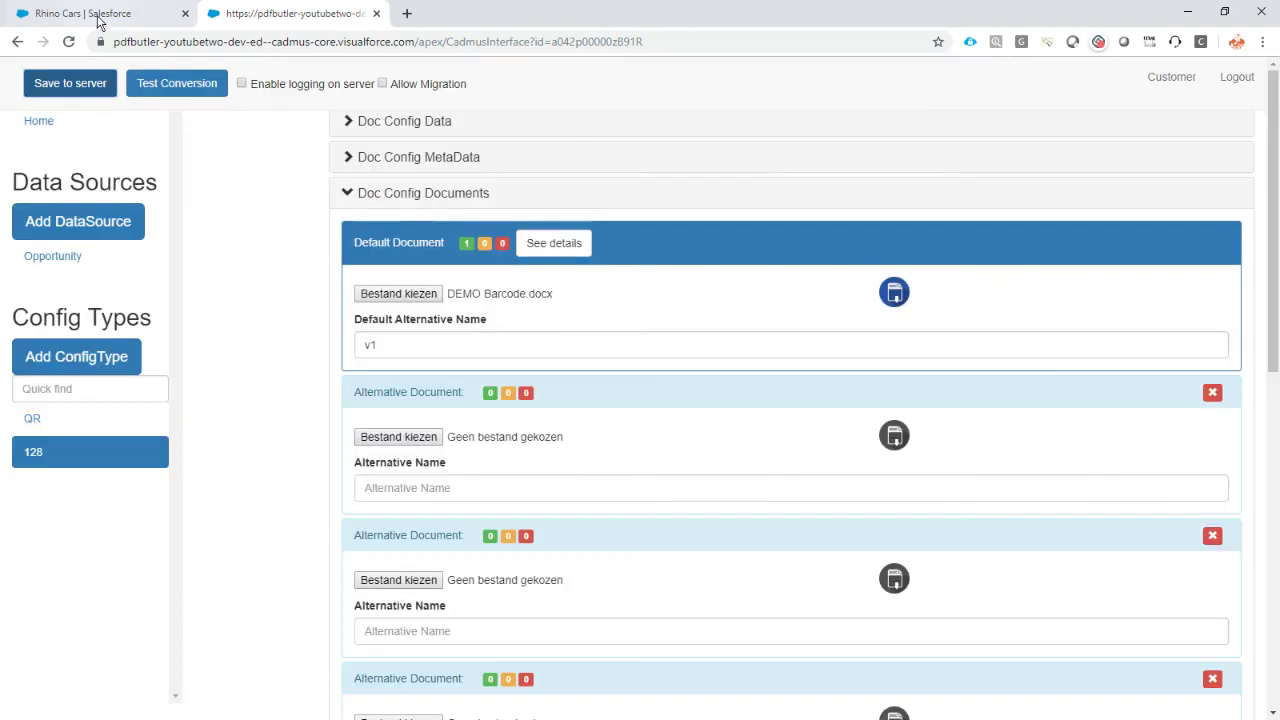
Generate the Academy - Barcode PDF again from the Rhino Cars opportunity, check the CODE 128 barcode's proportions, and close the preview
left_click(100, 14)
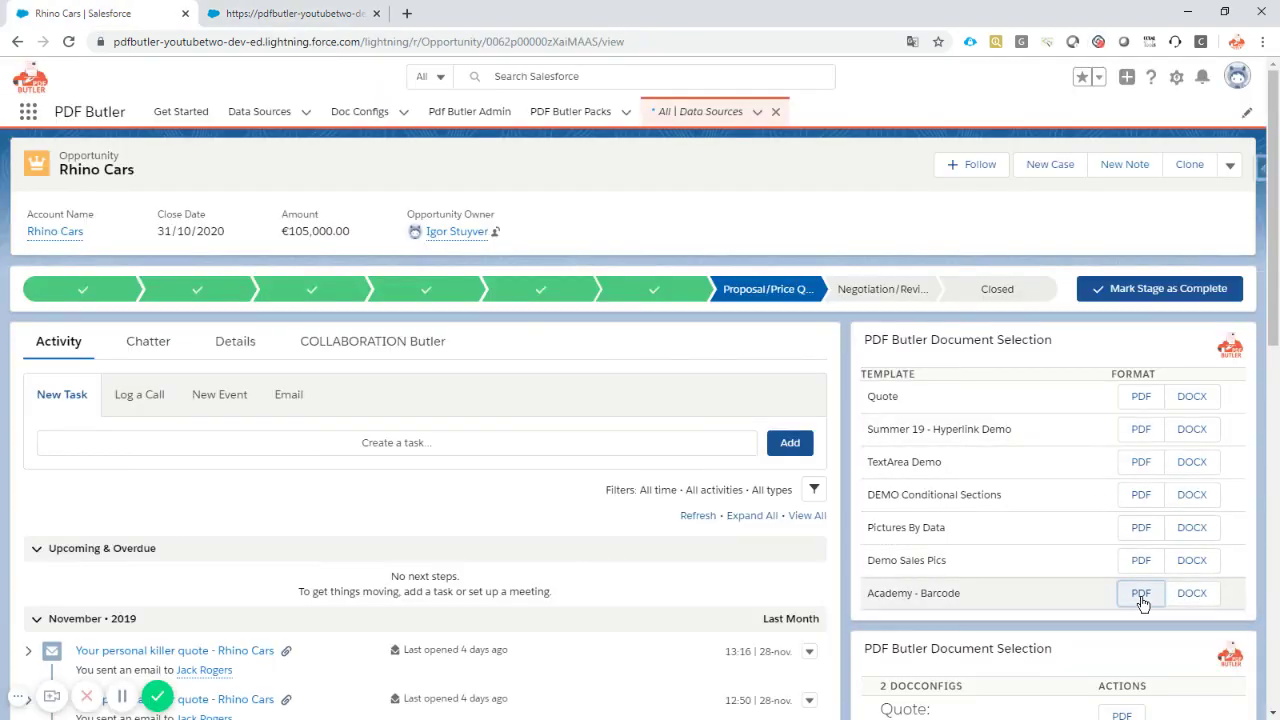
left_click(1141, 593)
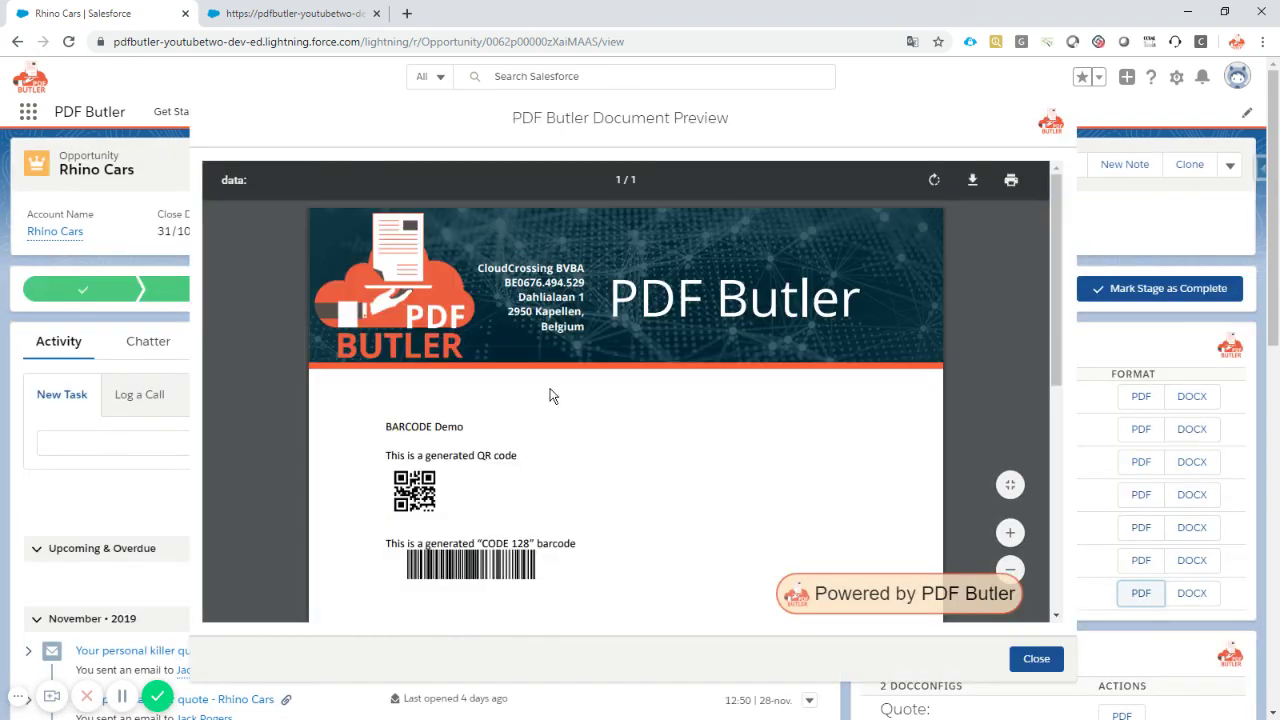
scroll(551, 394, "down", 3)
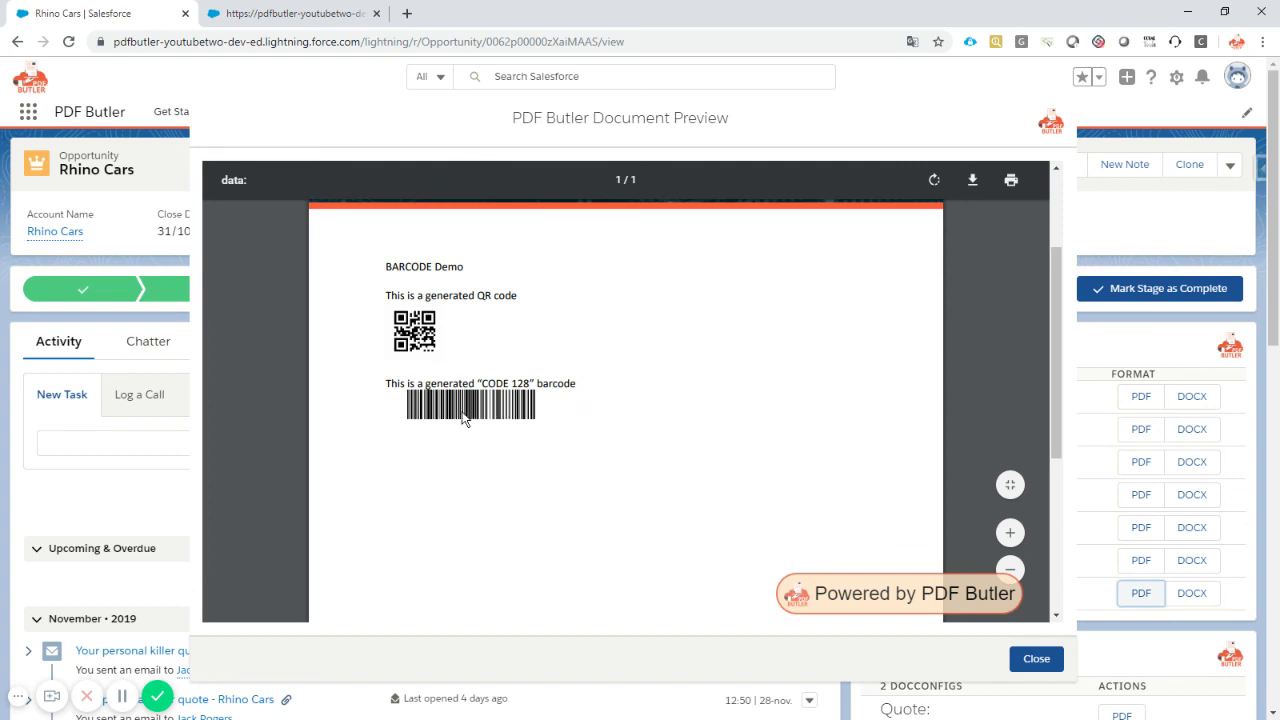
left_click(1035, 660)
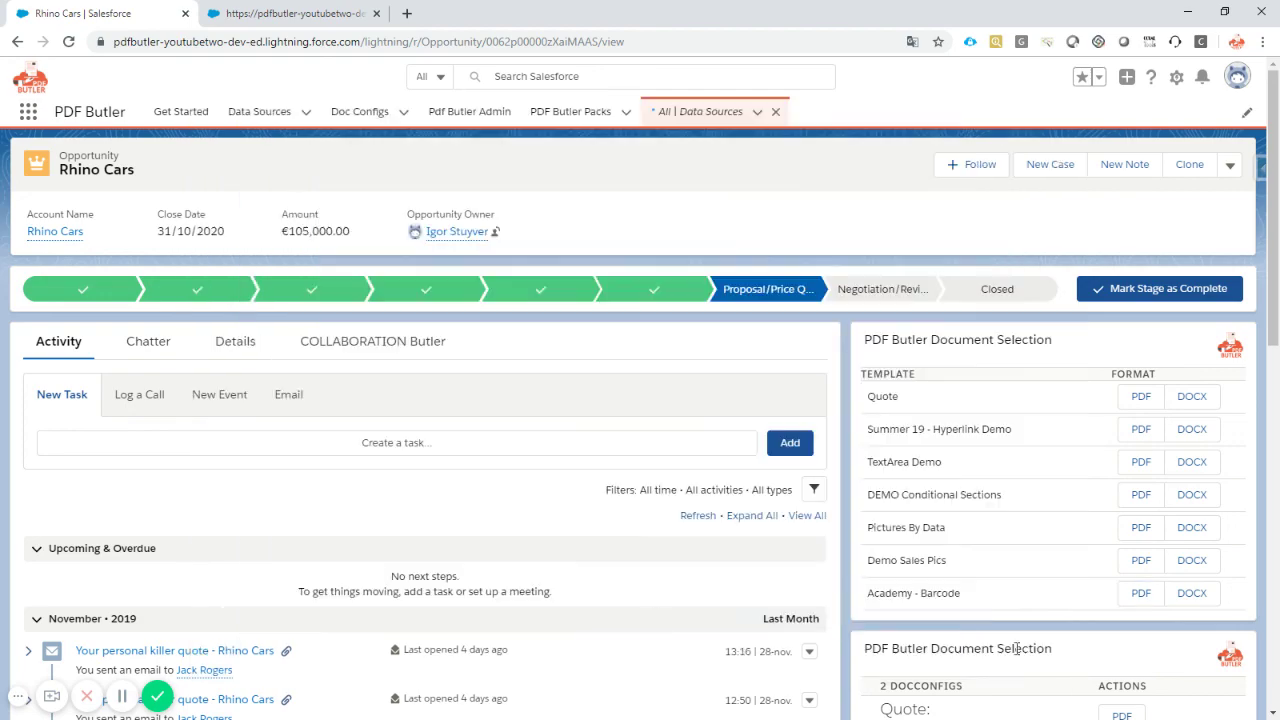